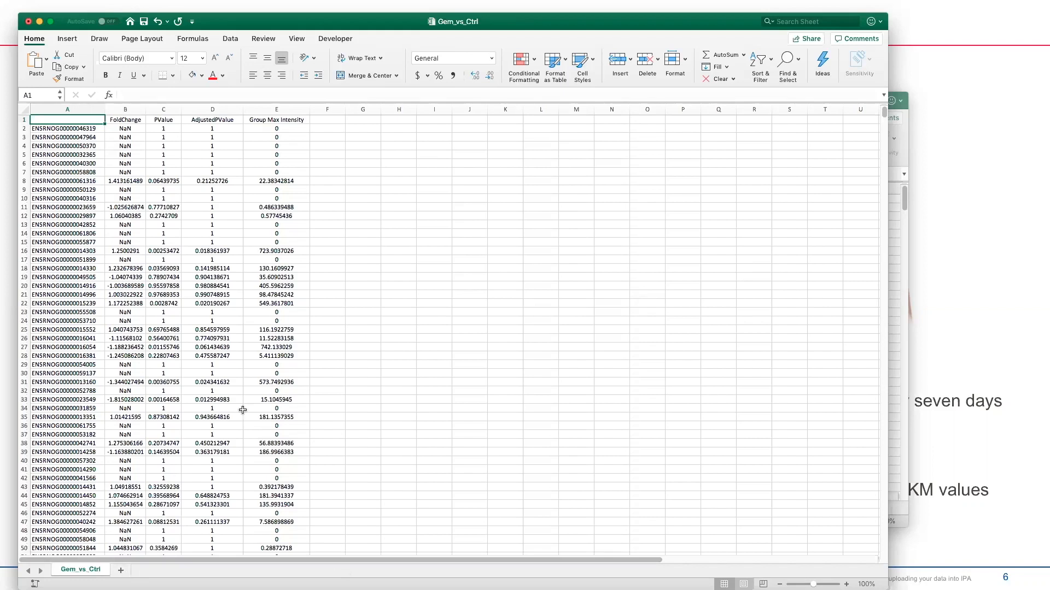
left_click(56, 110)
left_click(56, 110)
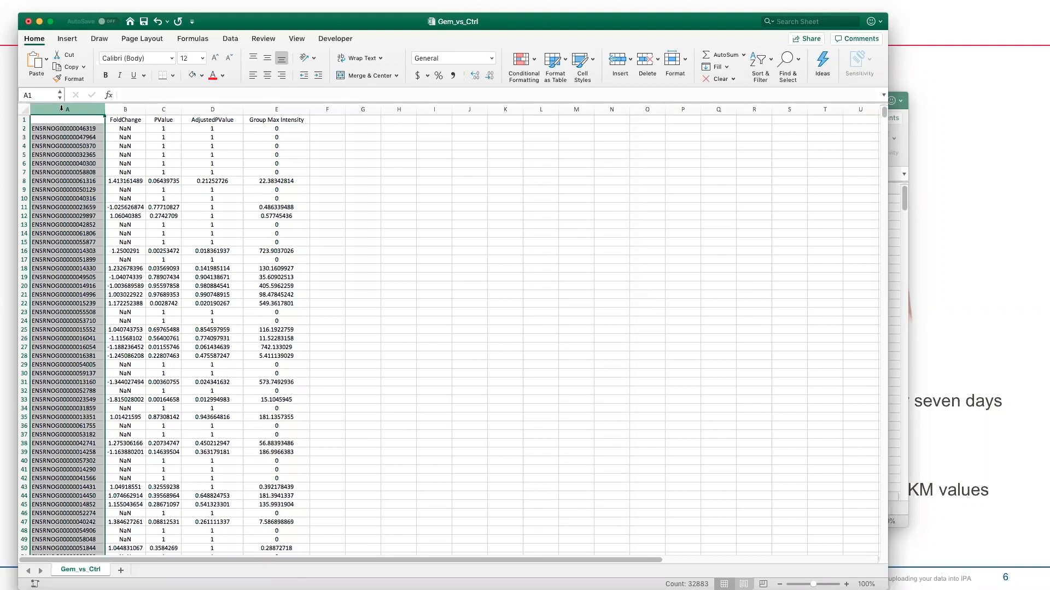
left_click(468, 109)
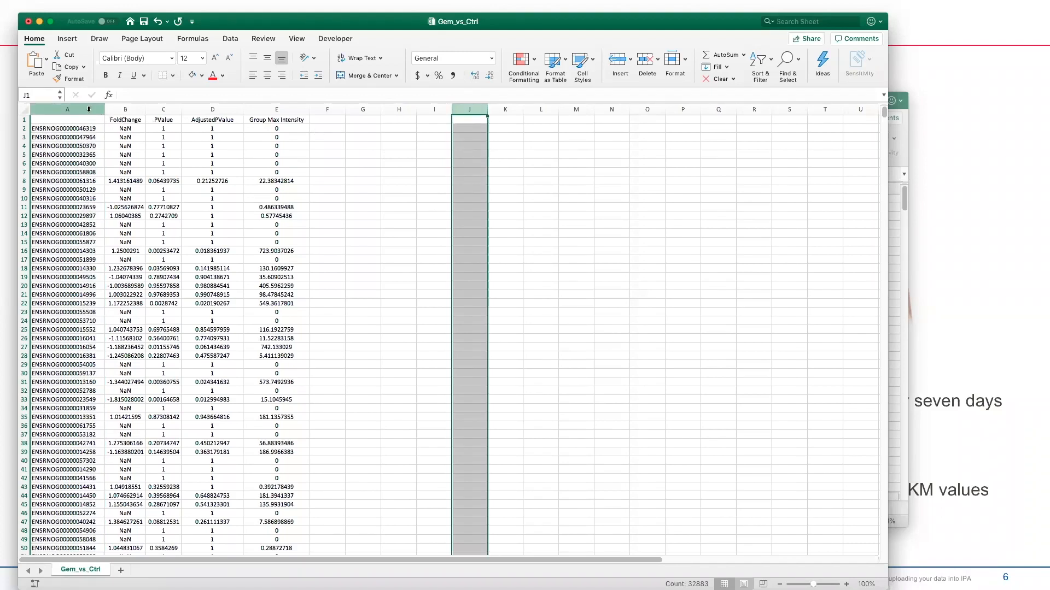
left_click(89, 109)
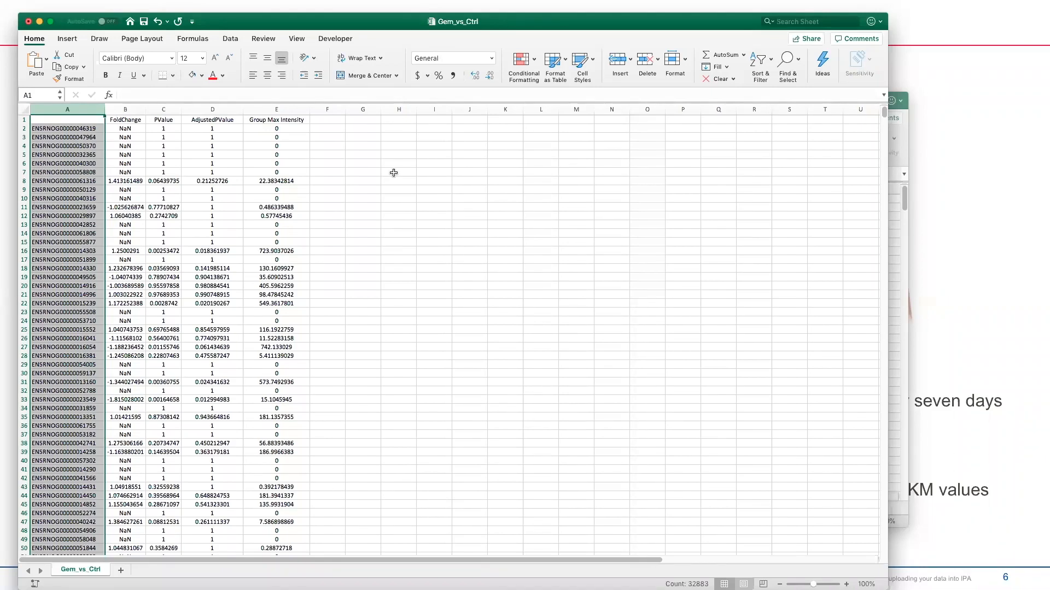
left_click(22, 120)
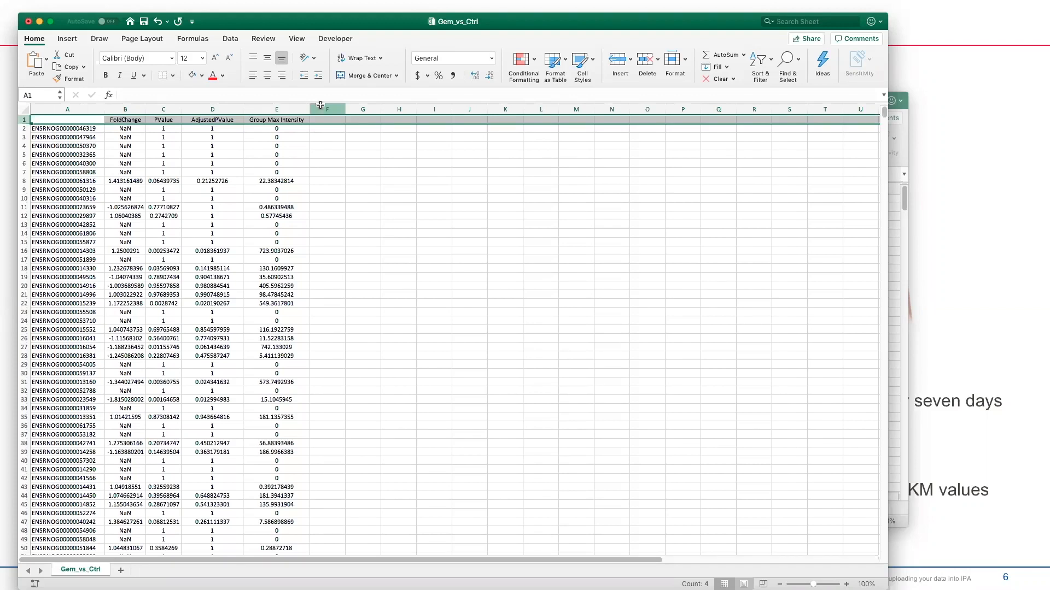
Select the empty column F after the gene data, then return to PowerPoint
left_click(321, 104)
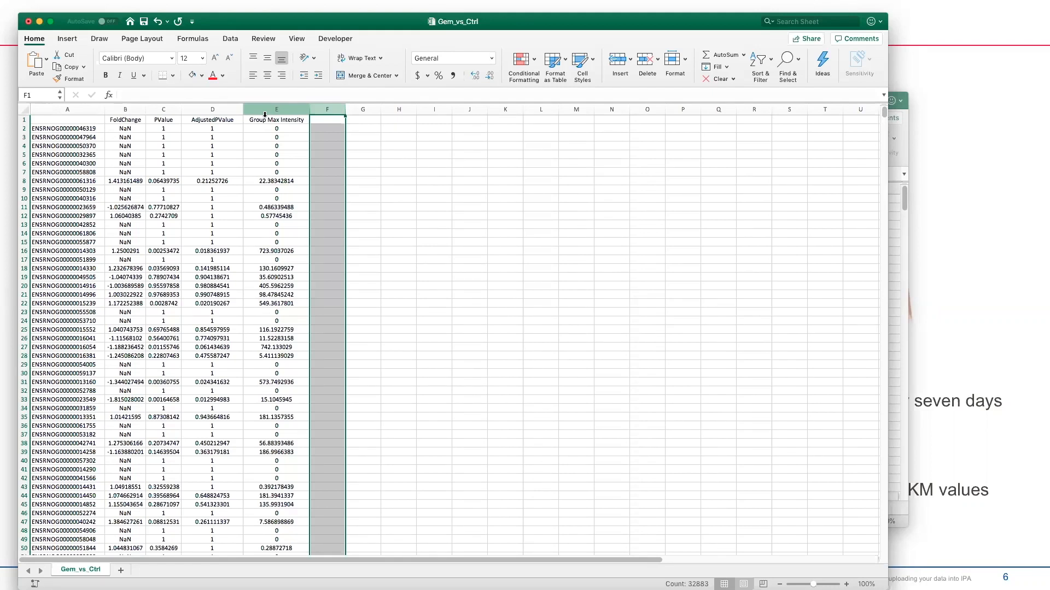
key("super+Tab")
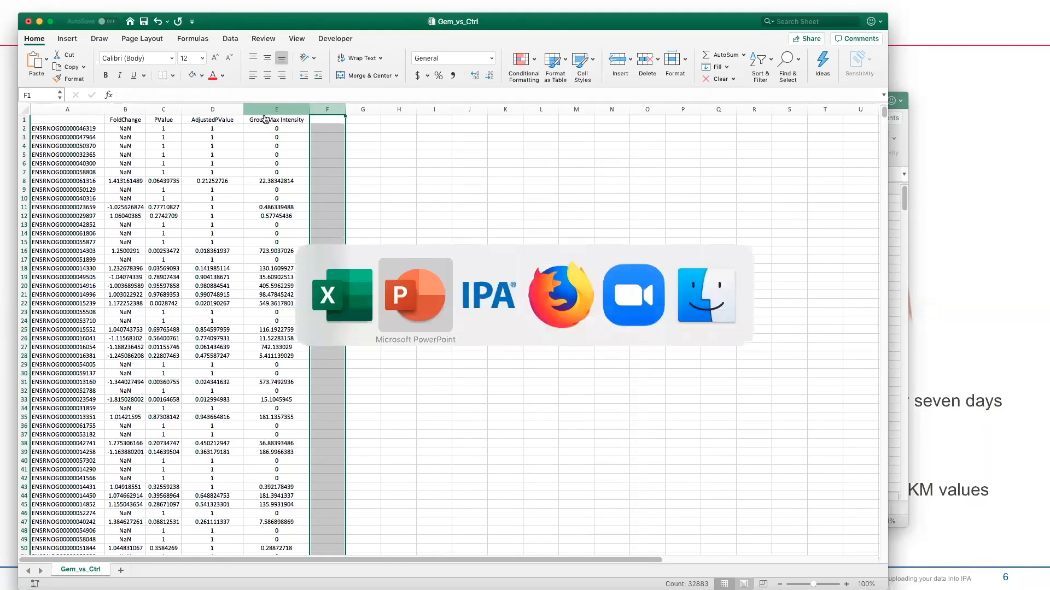
Advance past the Agenda to slide 8 and reveal the Observation 1 box around the MES columns
key("Right")
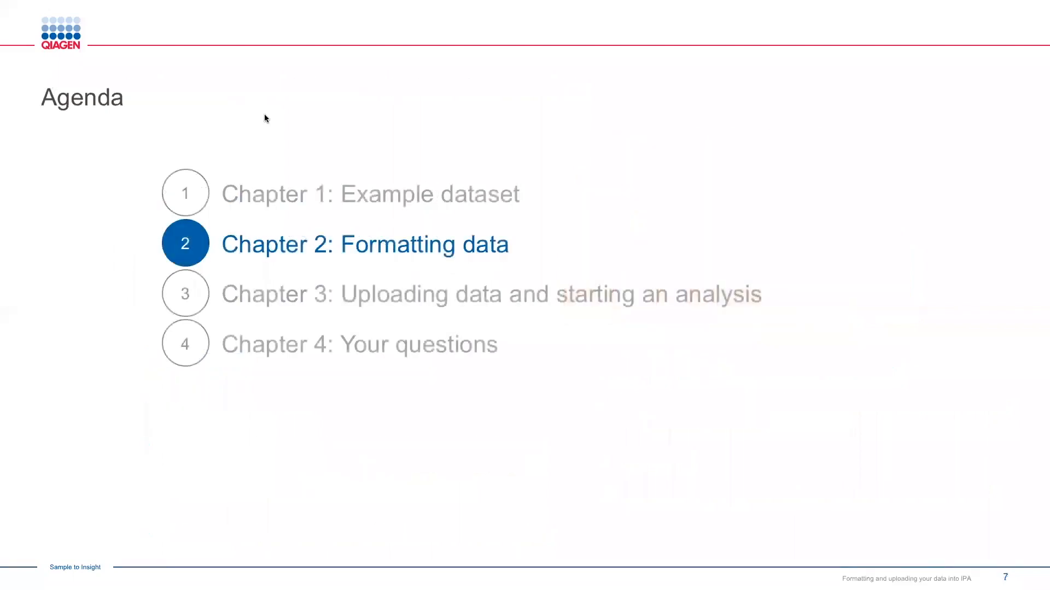
key("Right")
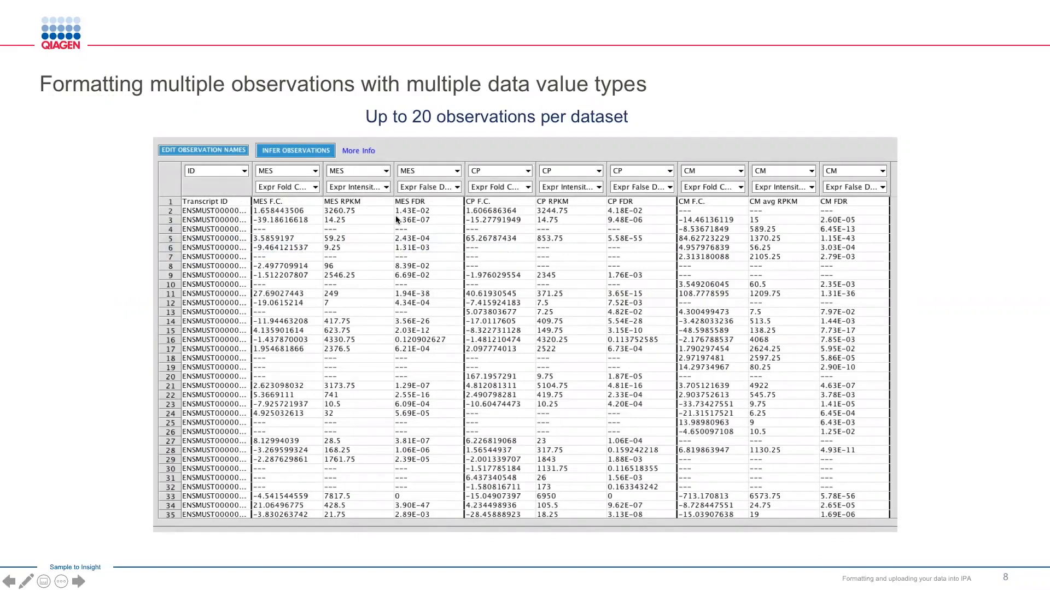
key("Right")
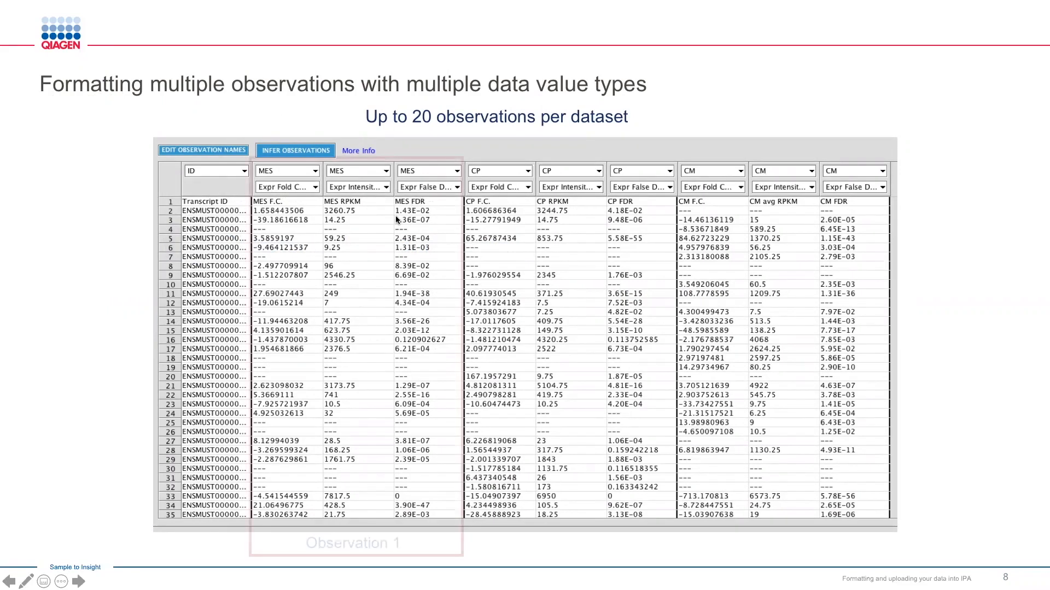
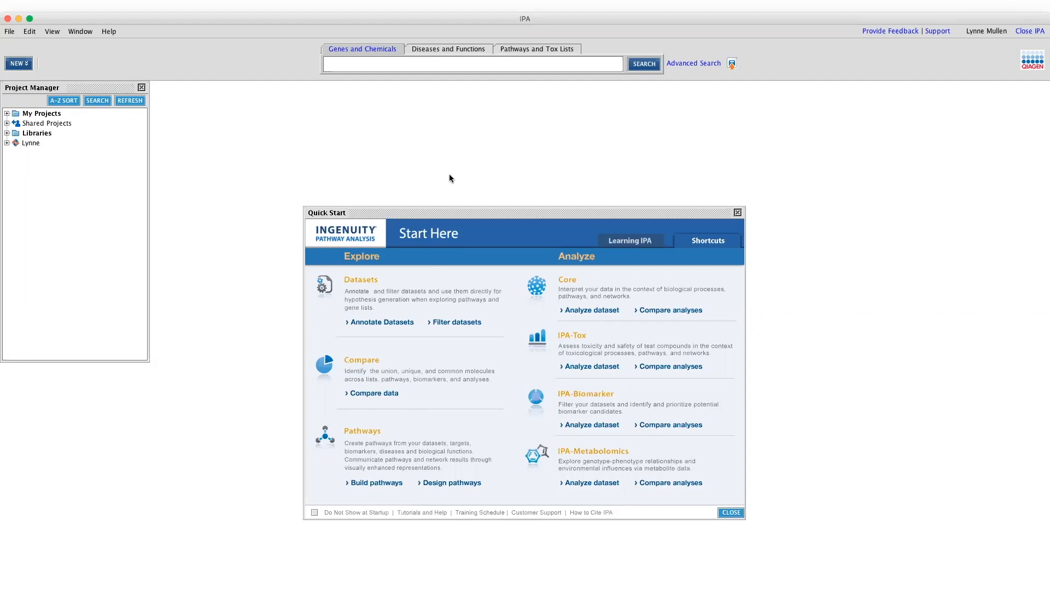
left_click(9, 31)
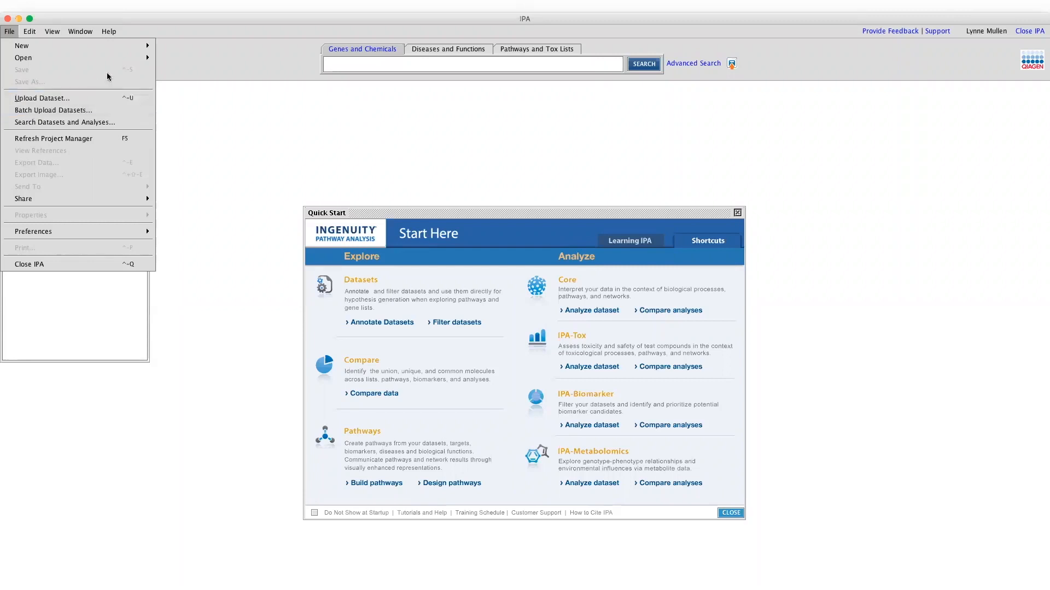
mouse_move(117, 49)
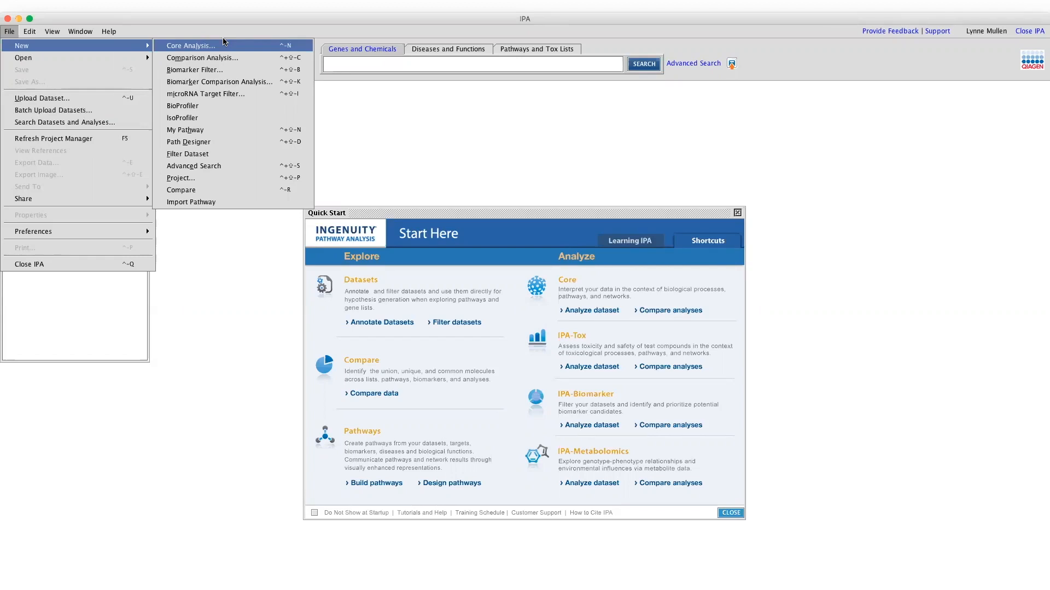
left_click(375, 128)
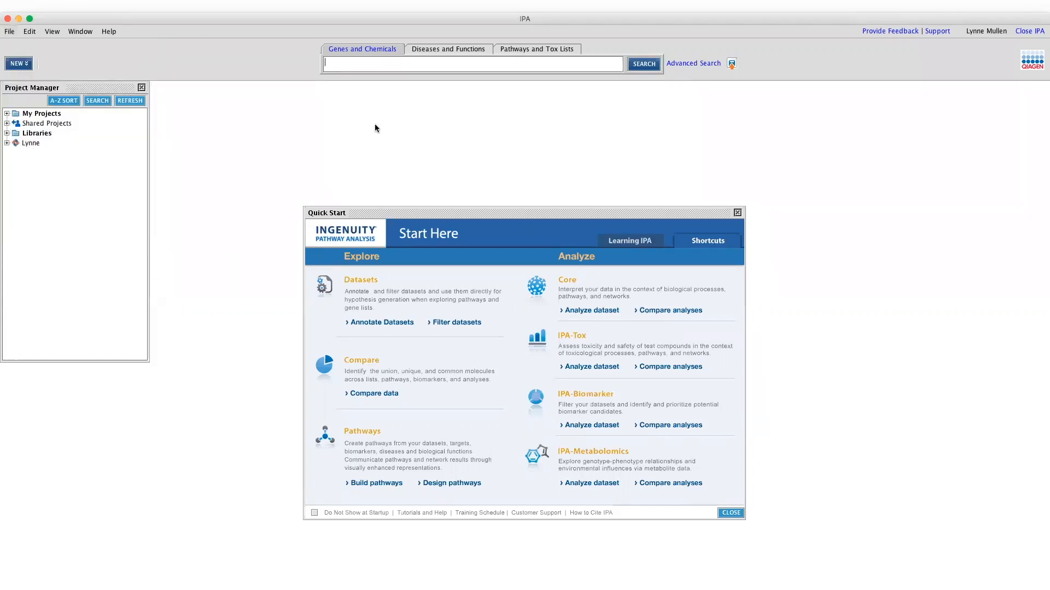
left_click(18, 64)
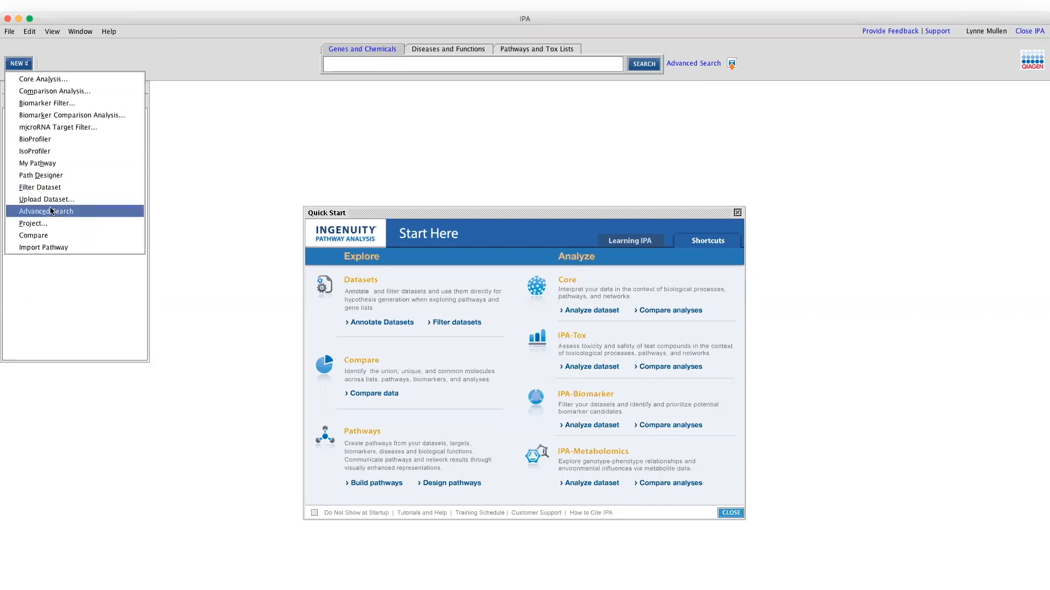
left_click(295, 143)
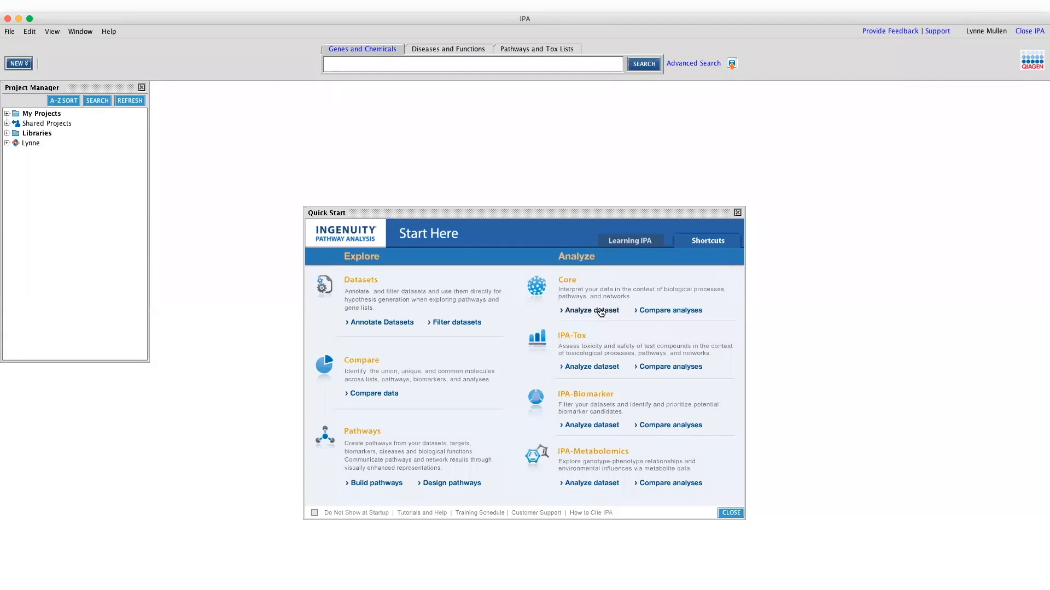
left_click(7, 114)
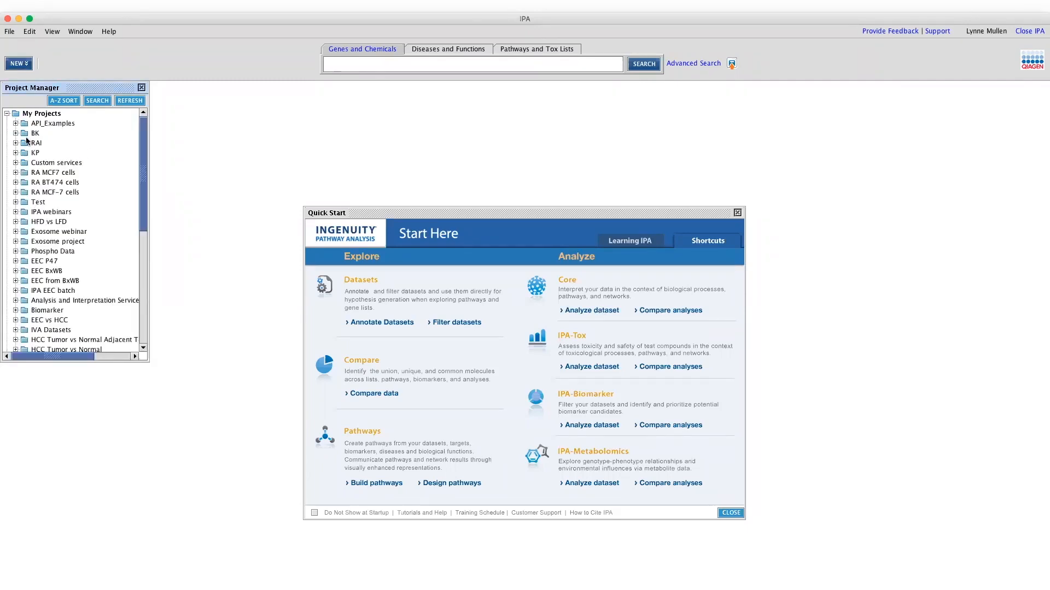
left_click(15, 212)
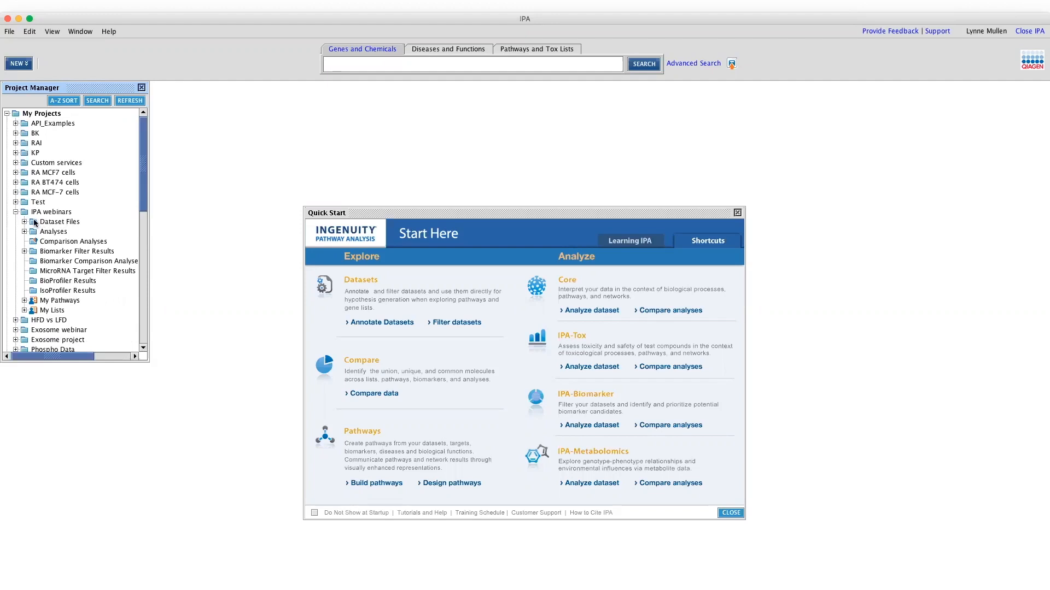
left_click(7, 114)
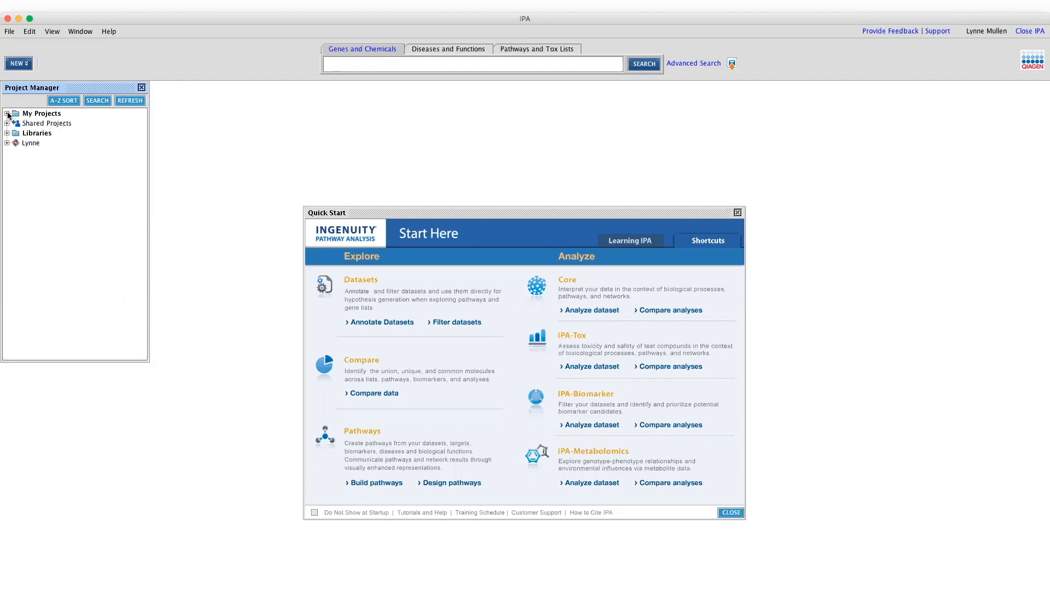
left_click(597, 311)
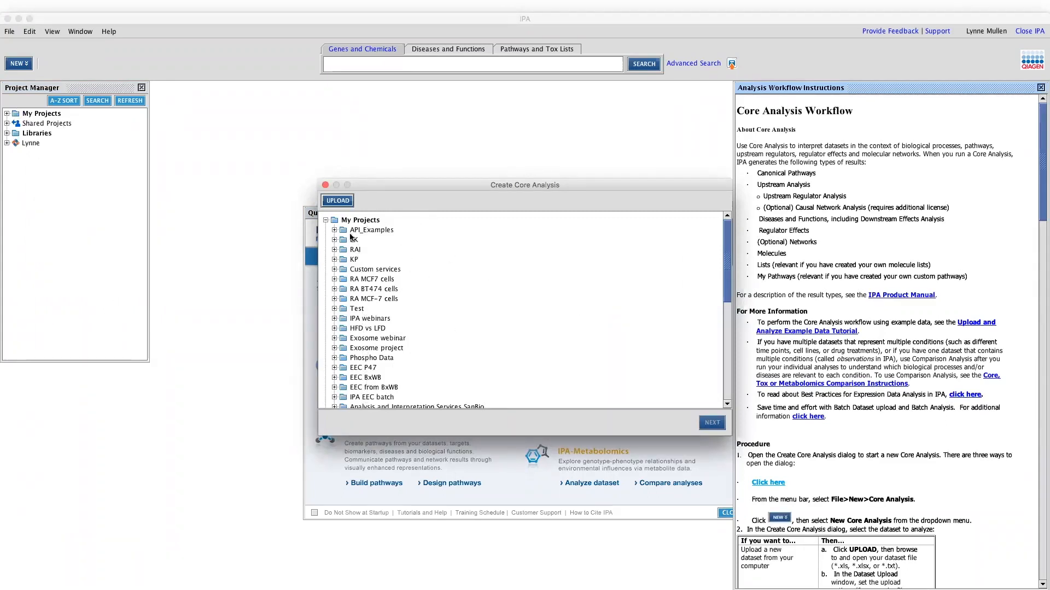
Upload the Gem_vs_Ctrl.xlsx file from the computer as the new analysis dataset
left_click(337, 201)
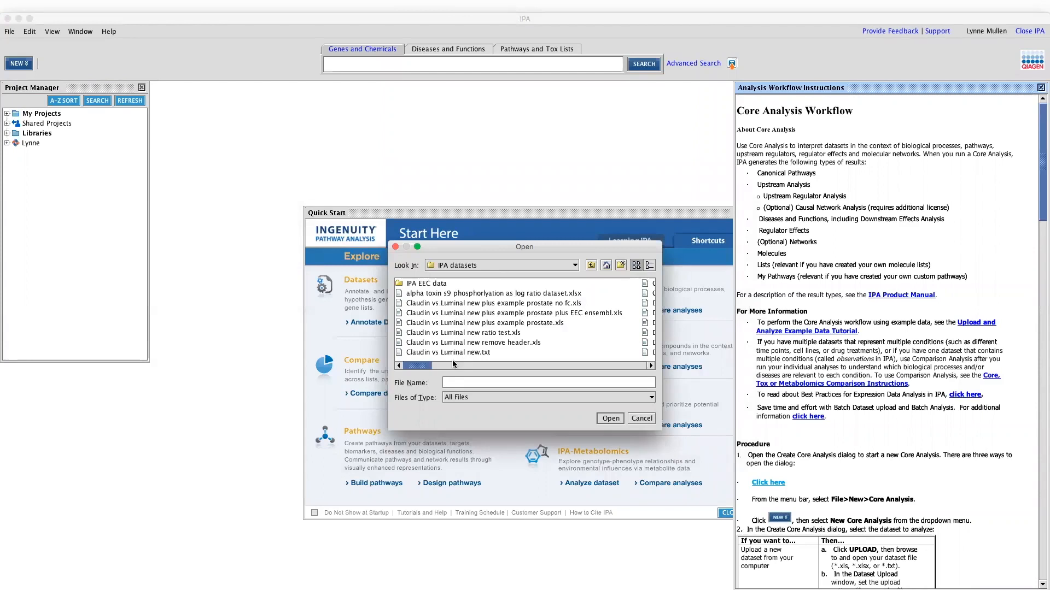
left_click_drag(426, 363, 510, 363)
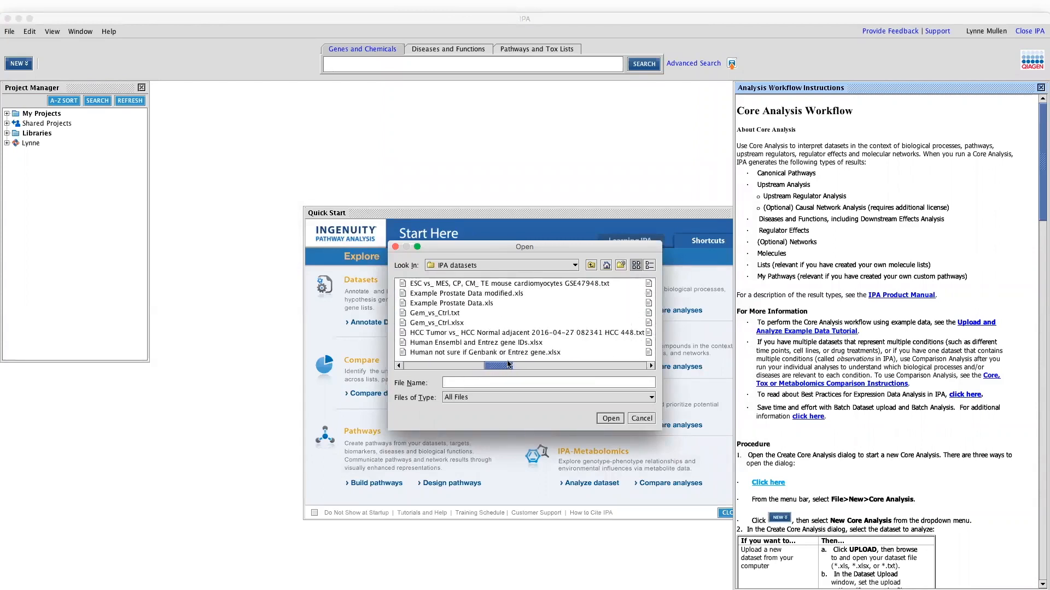
left_click(452, 323)
left_click(610, 419)
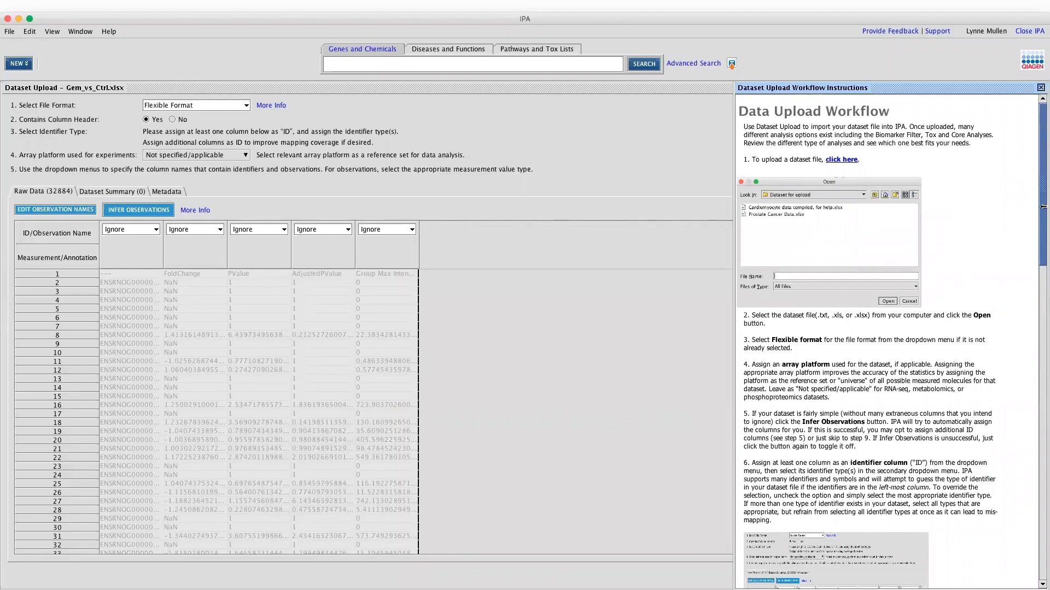
Close the upload instructions panel and keep Flexible Format as the file format
mouse_move(1042, 198)
left_mouse_down()
mouse_move(1030, 271)
mouse_move(1028, 198)
left_mouse_up()
scroll(1027, 198, "down", 10)
scroll(1029, 158, "up", 10)
left_click(1041, 89)
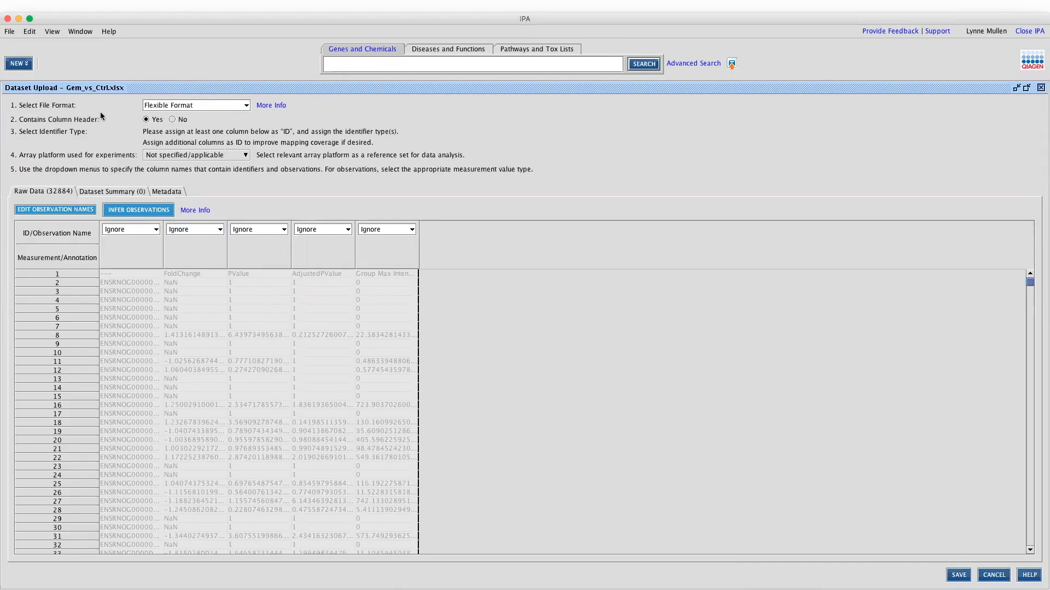
left_click(208, 105)
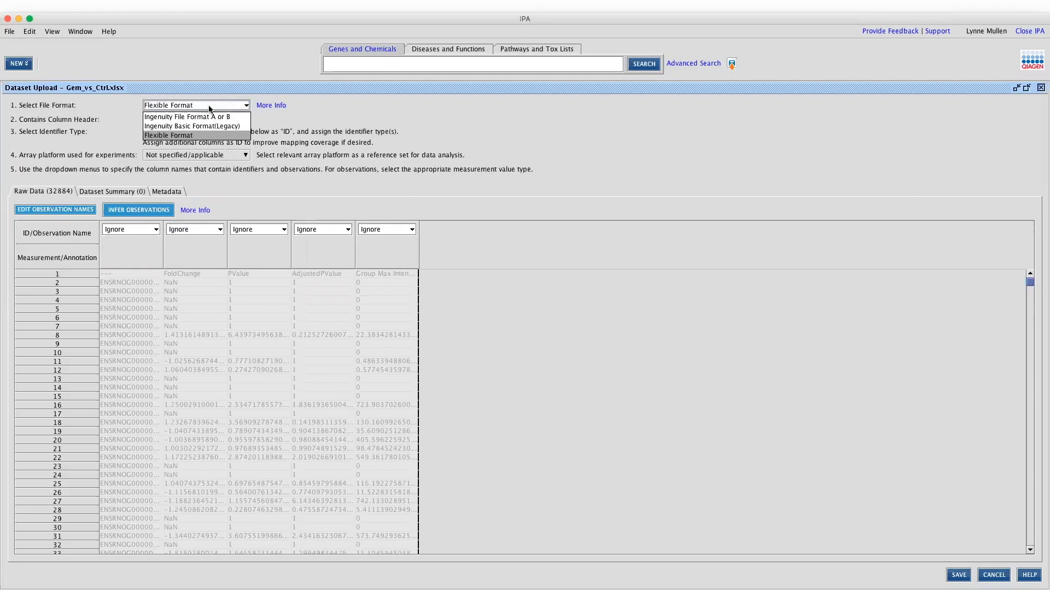
left_click(191, 137)
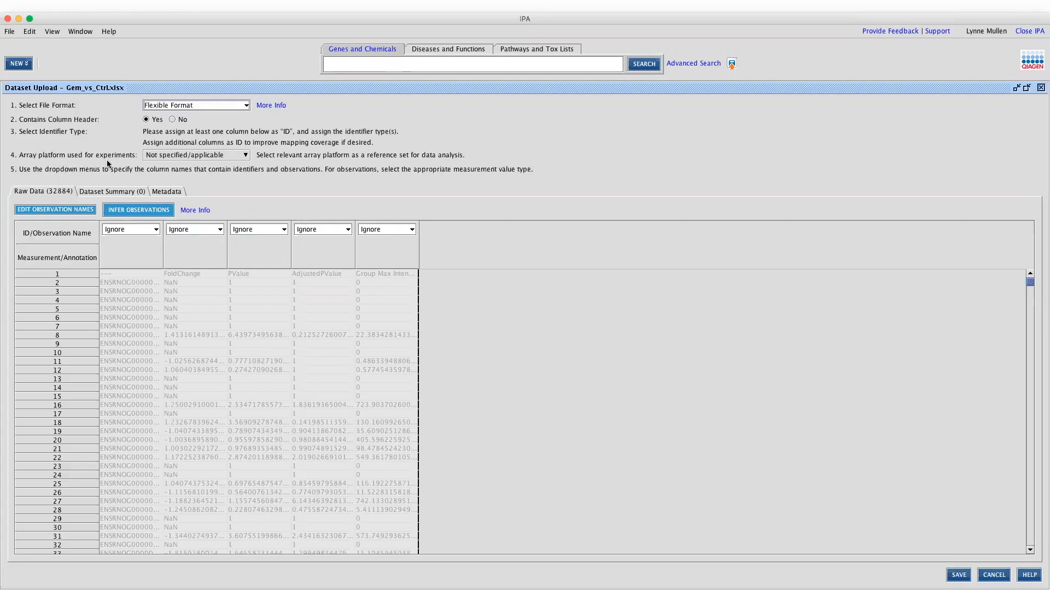
left_click(224, 156)
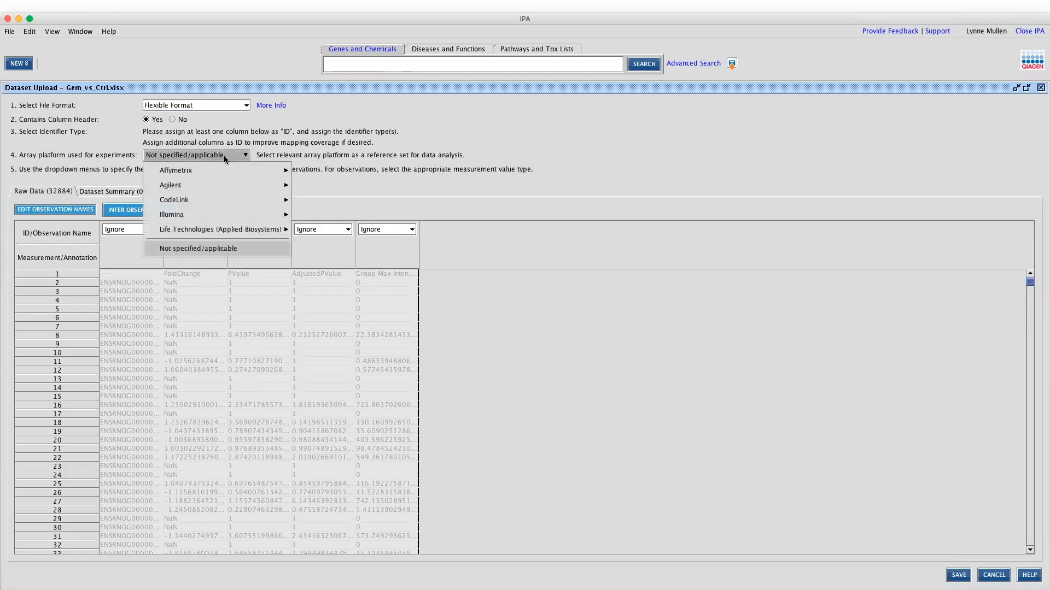
mouse_move(231, 170)
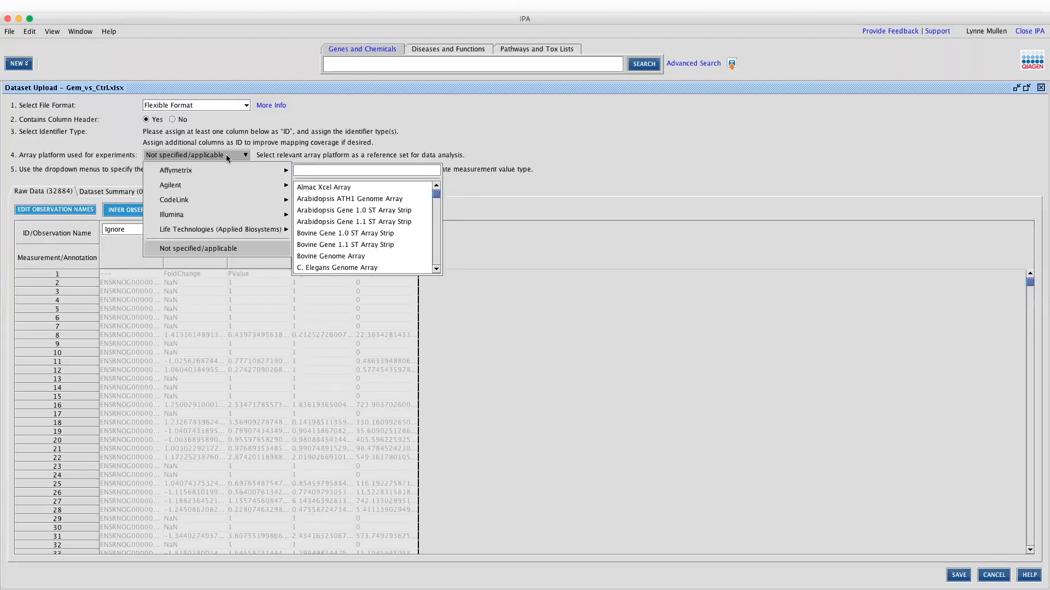
left_click(228, 157)
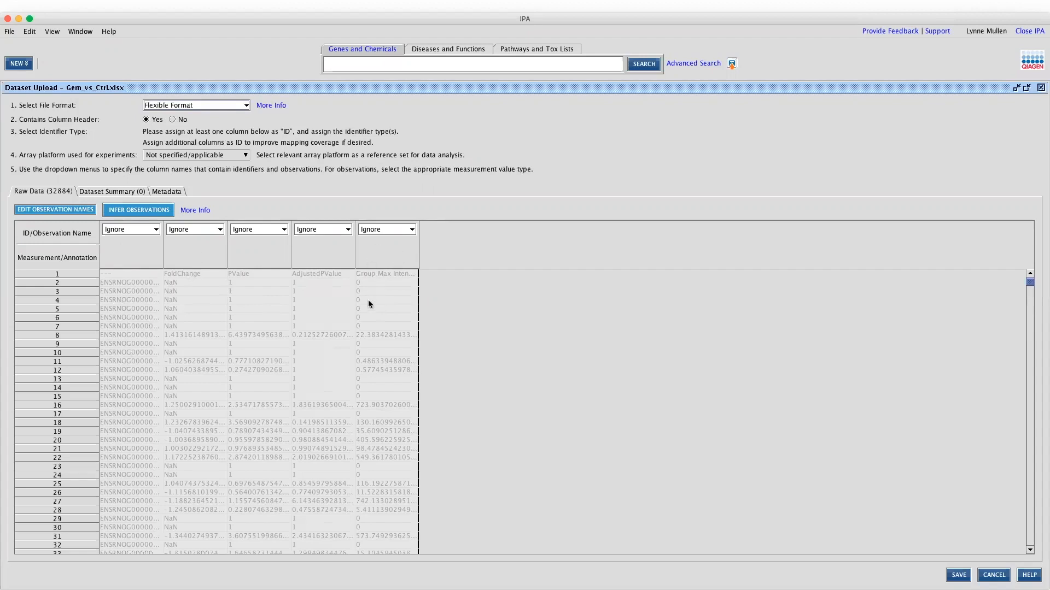
Set the first column to ID, keeping Ensembl as its identifier type
left_click(140, 231)
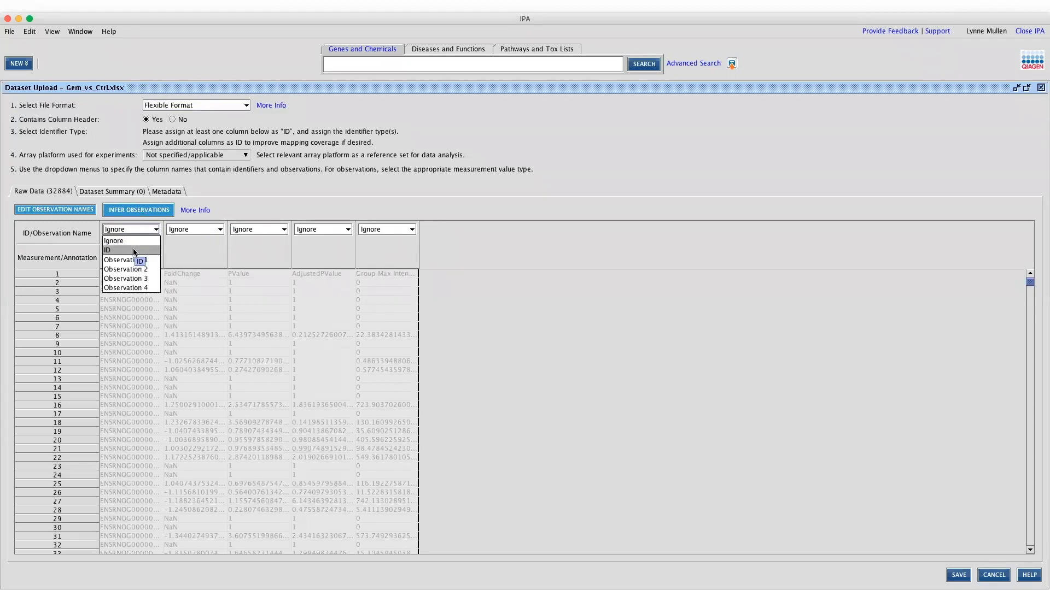
left_click(134, 250)
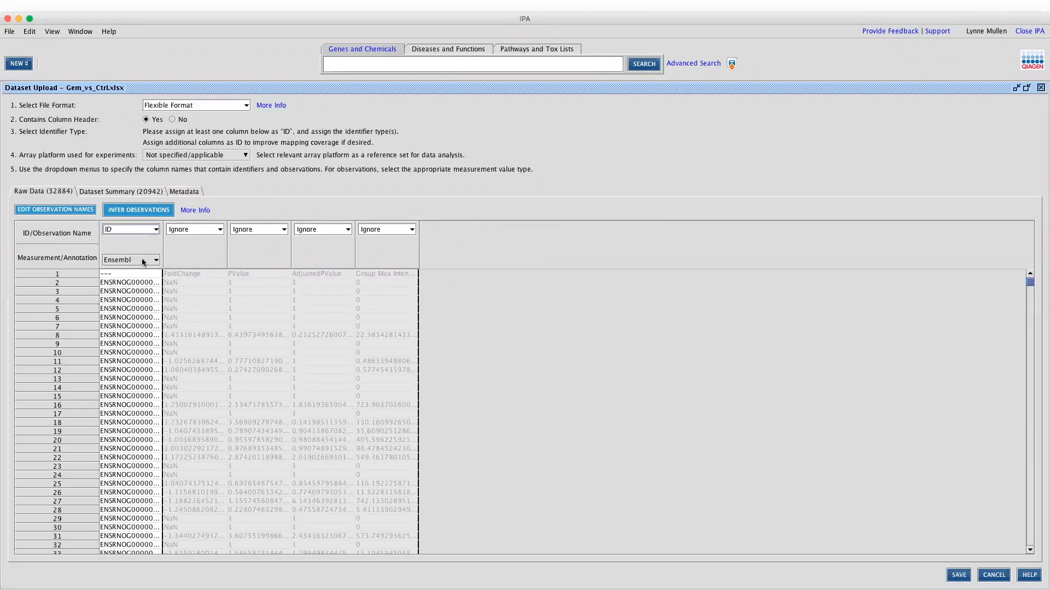
left_click(142, 259)
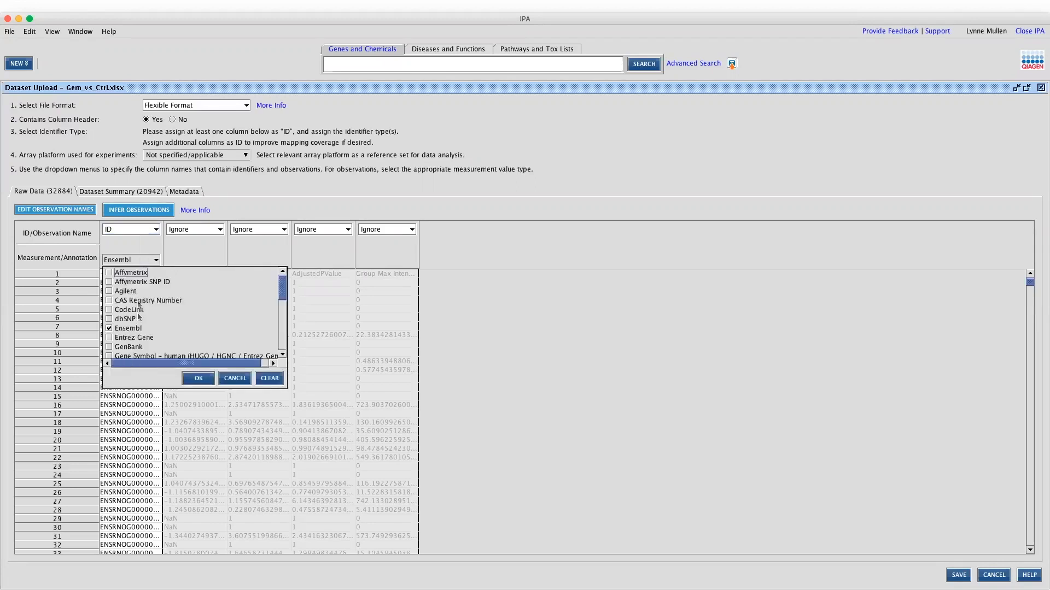
left_click_drag(281, 290, 257, 282)
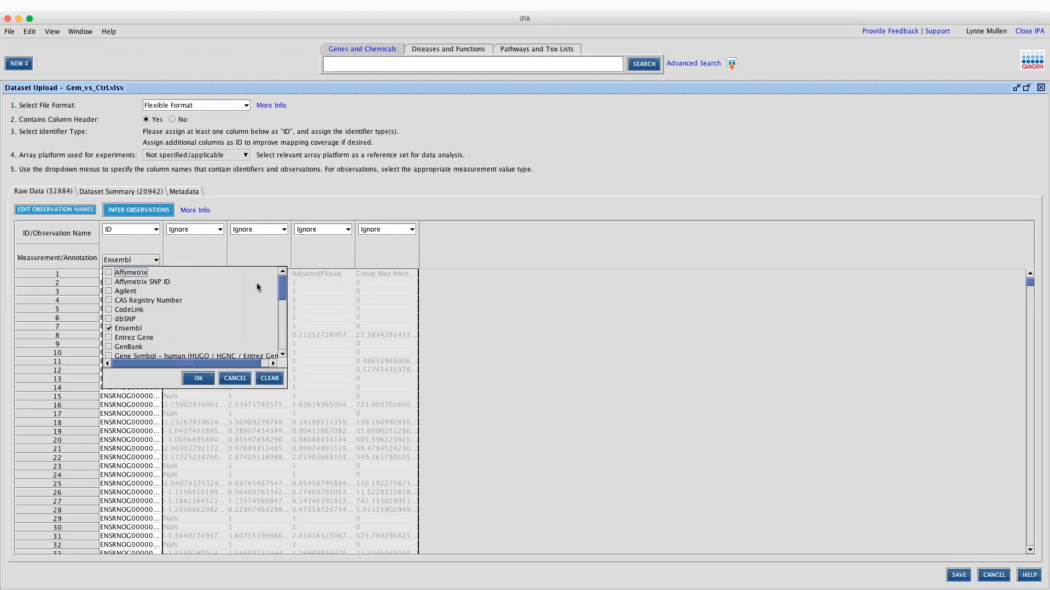
left_click(232, 378)
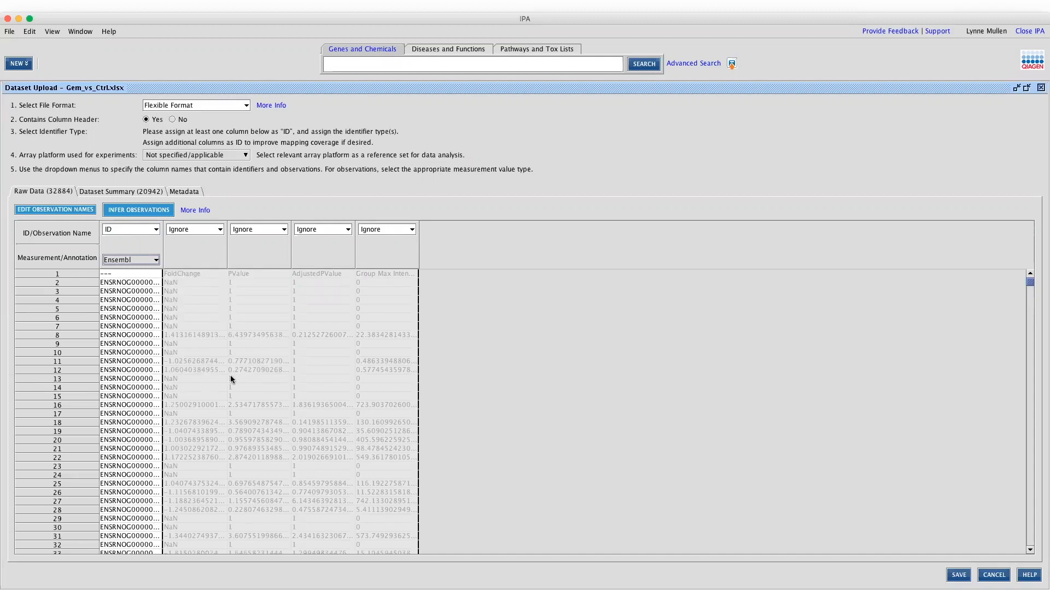
left_click(155, 264)
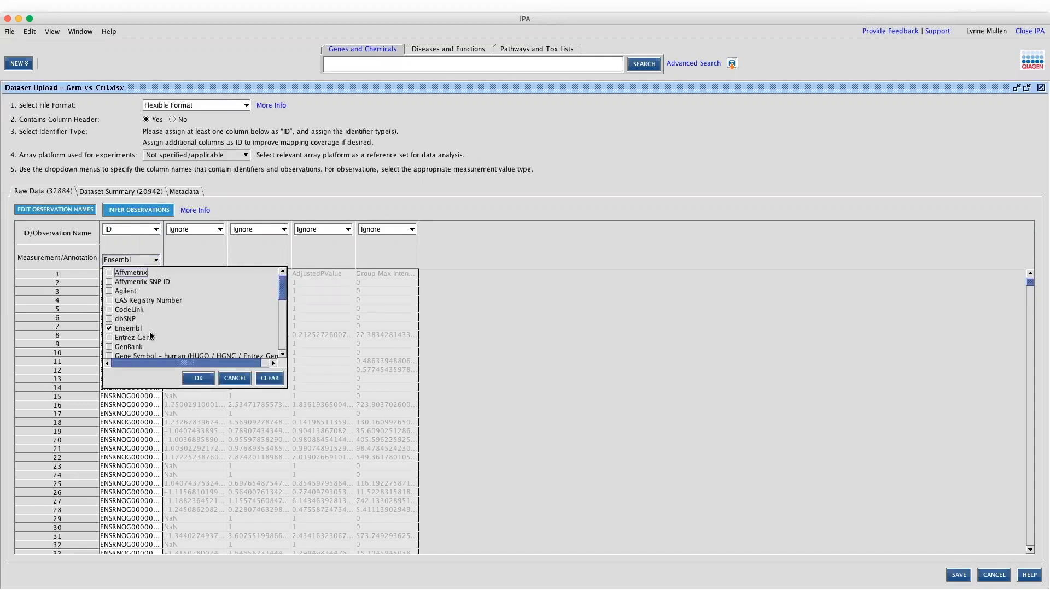
left_click(234, 379)
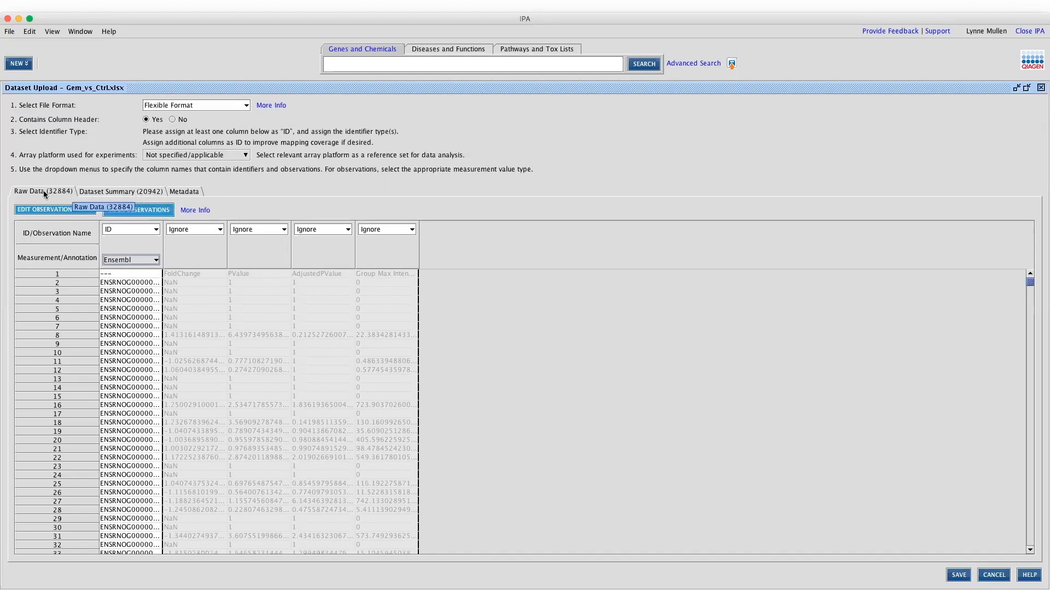
Check the Dataset Summary (20942 mapped, 11941 unmapped of 32883) and show the mapping details
left_click(94, 192)
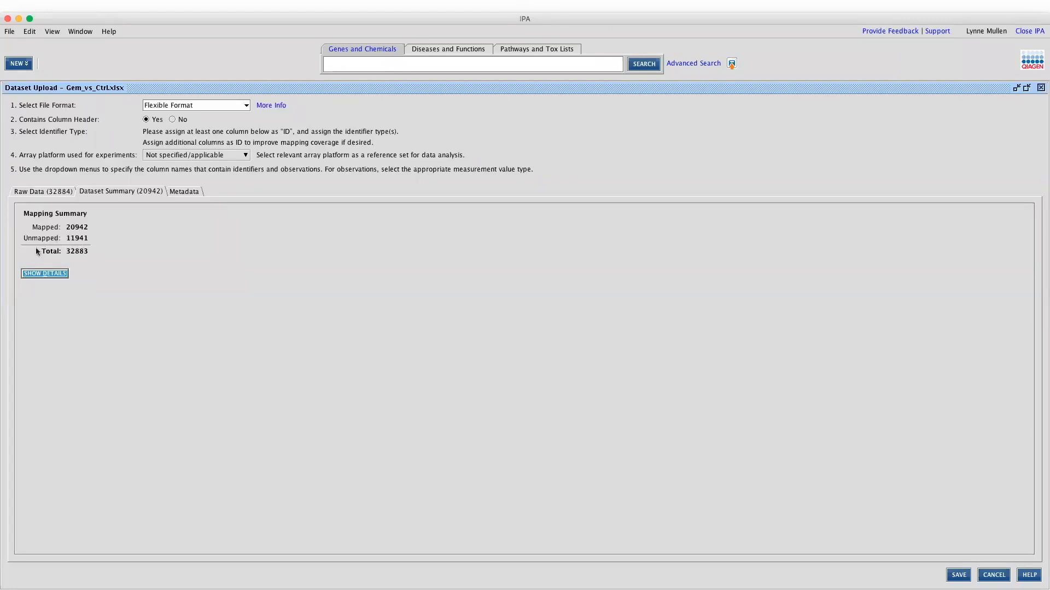
left_click(37, 272)
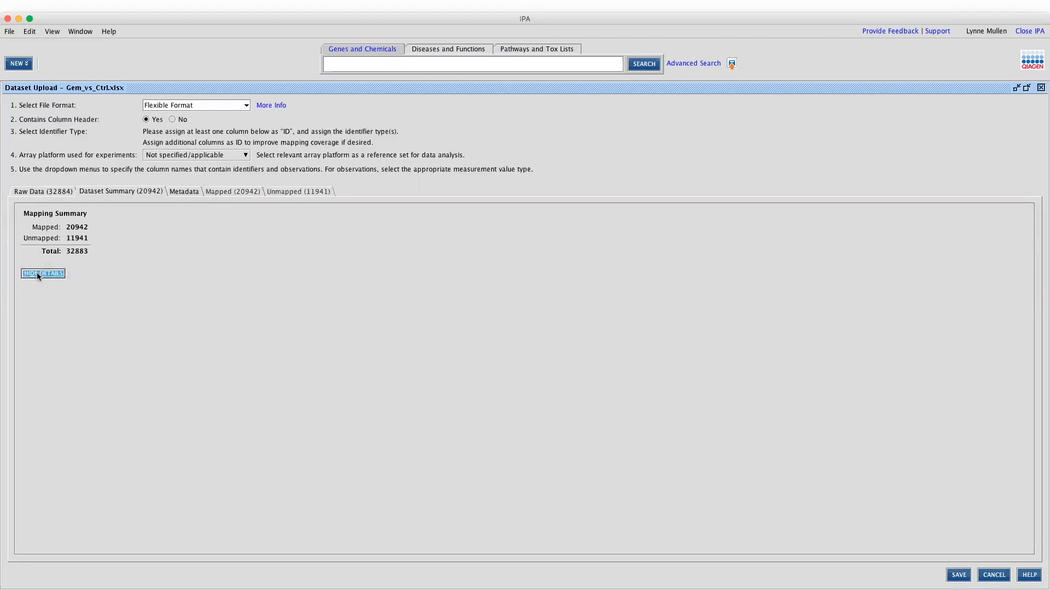
Browse the Mapped (20942) and Unmapped (11941) lists, then go back to Raw Data
left_click(222, 191)
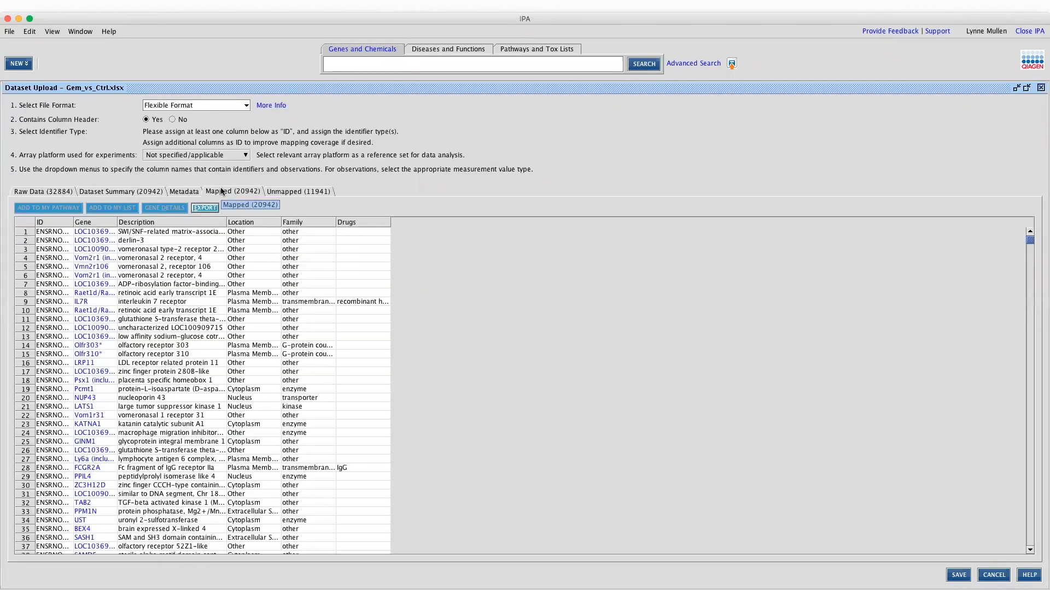
left_click(282, 191)
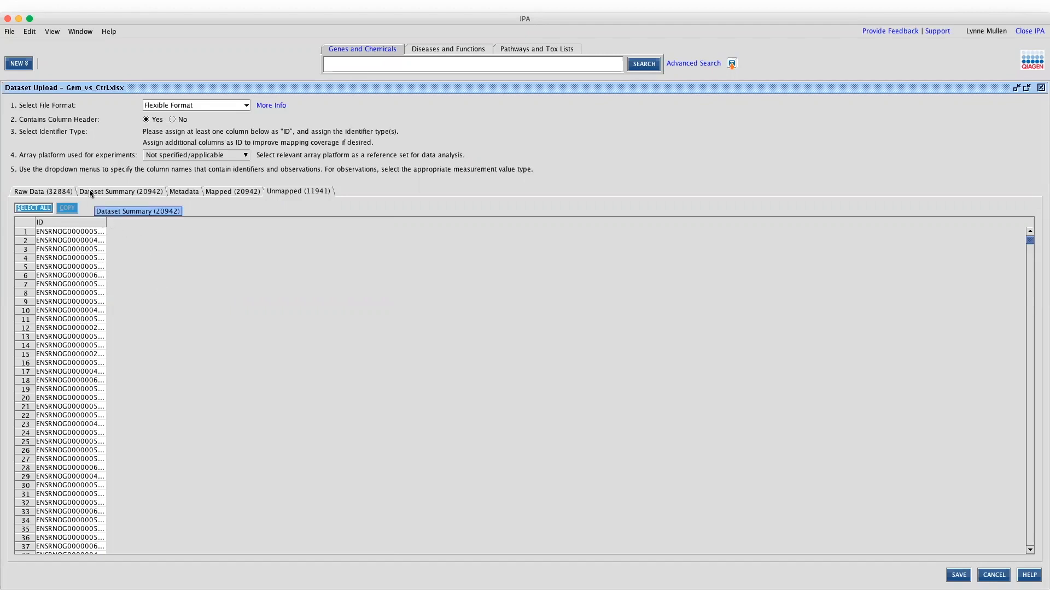
left_click(36, 193)
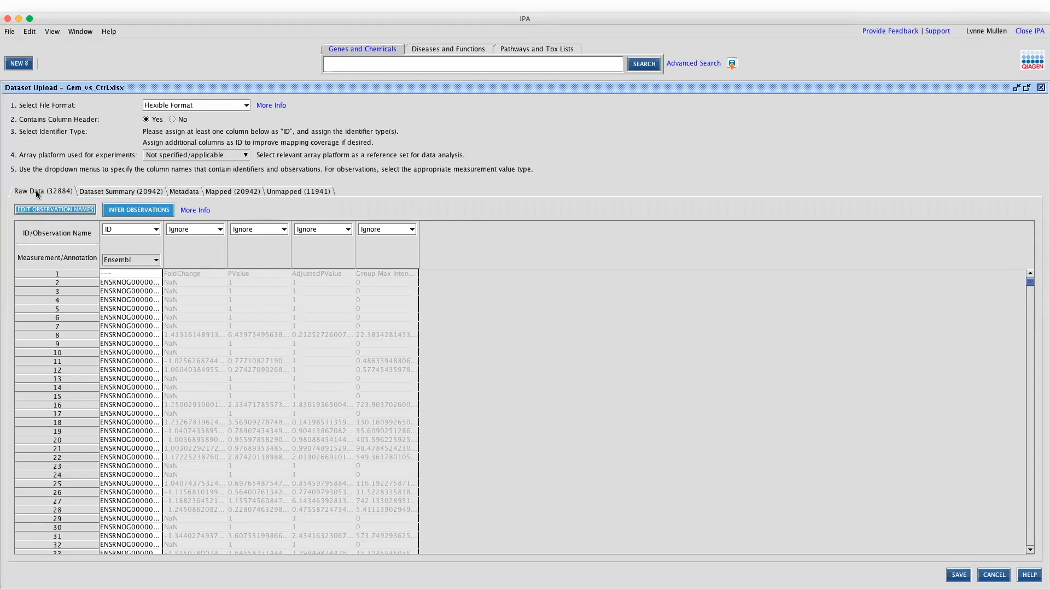
Make FoldChange Observation 1 with Expr Fold Change as its measurement type
left_click(189, 230)
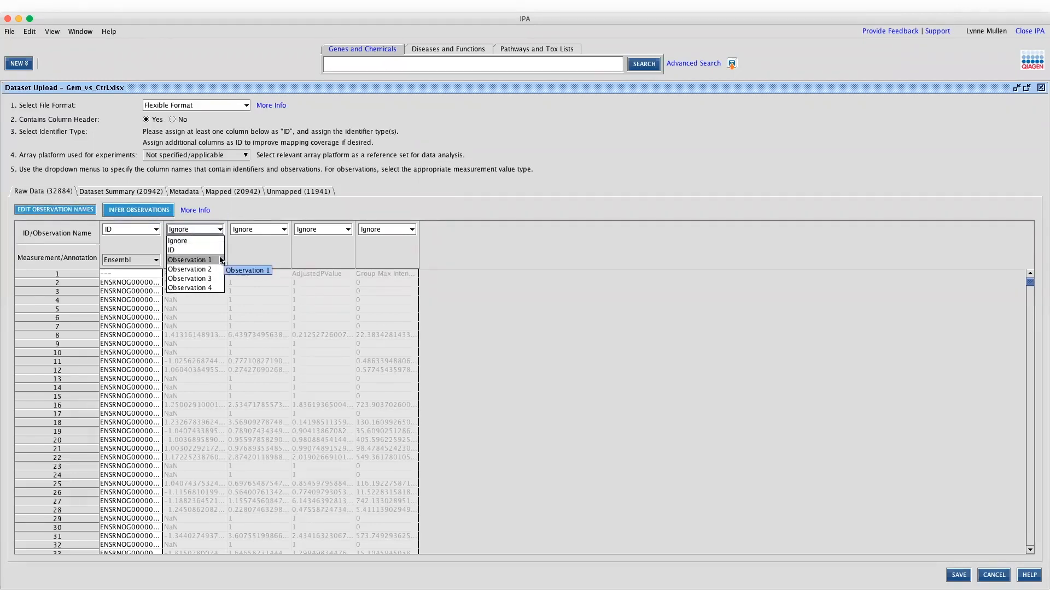
left_click(197, 261)
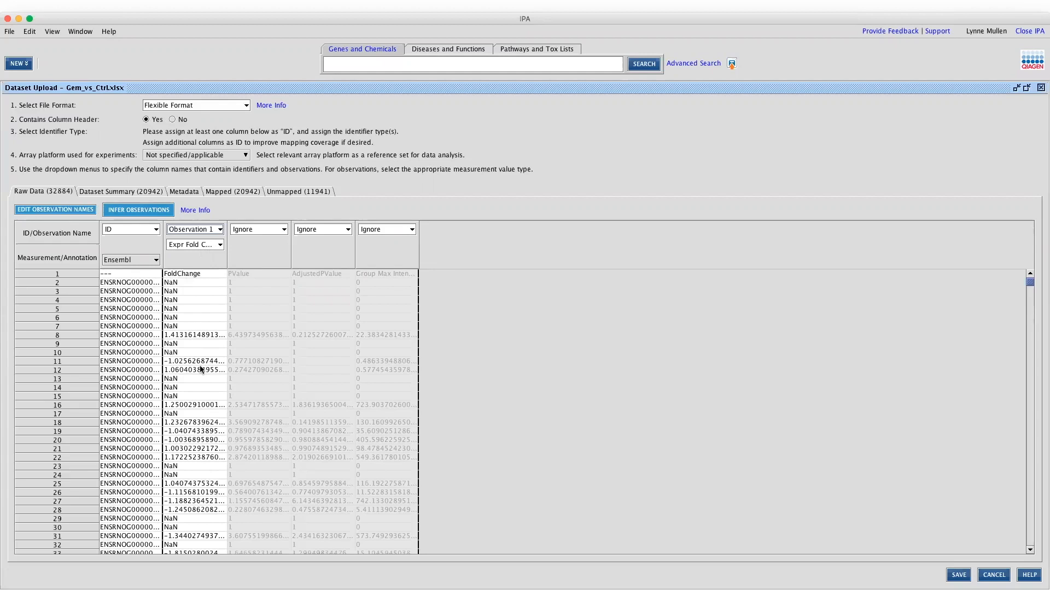
left_click(219, 245)
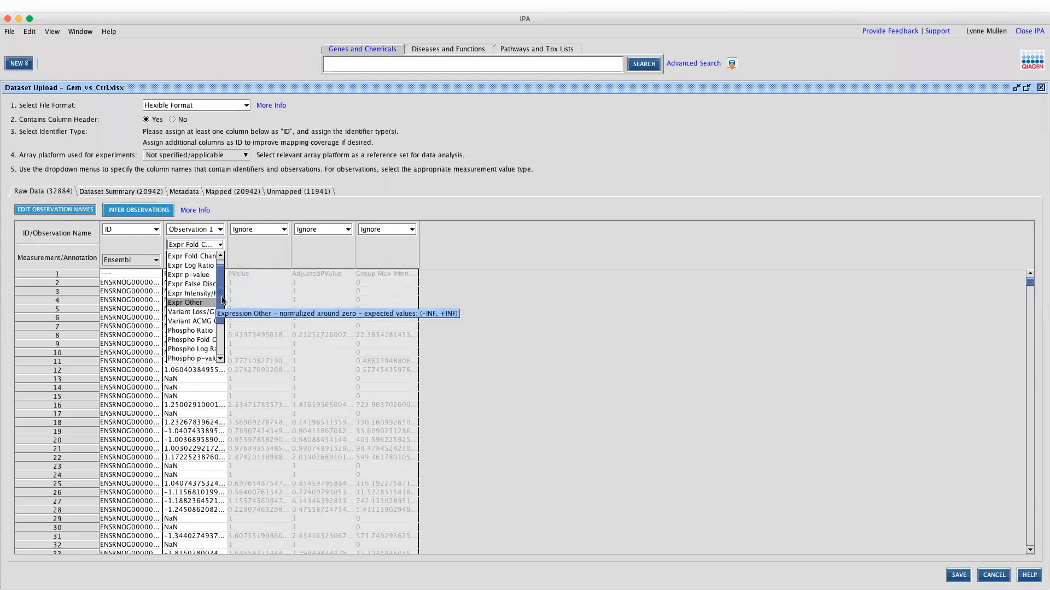
left_click_drag(220, 302, 213, 339)
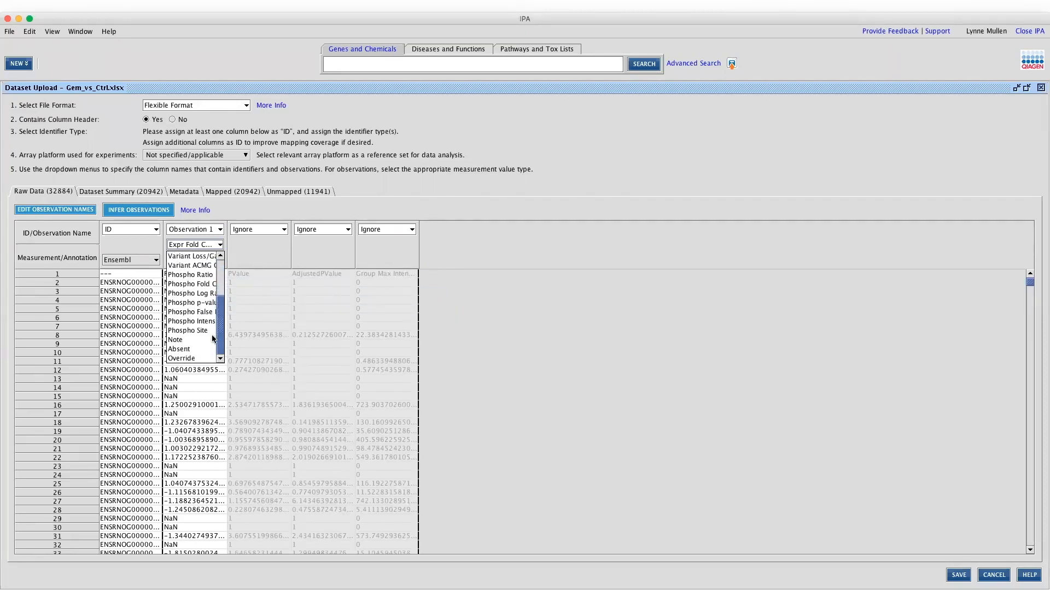
left_click(220, 280)
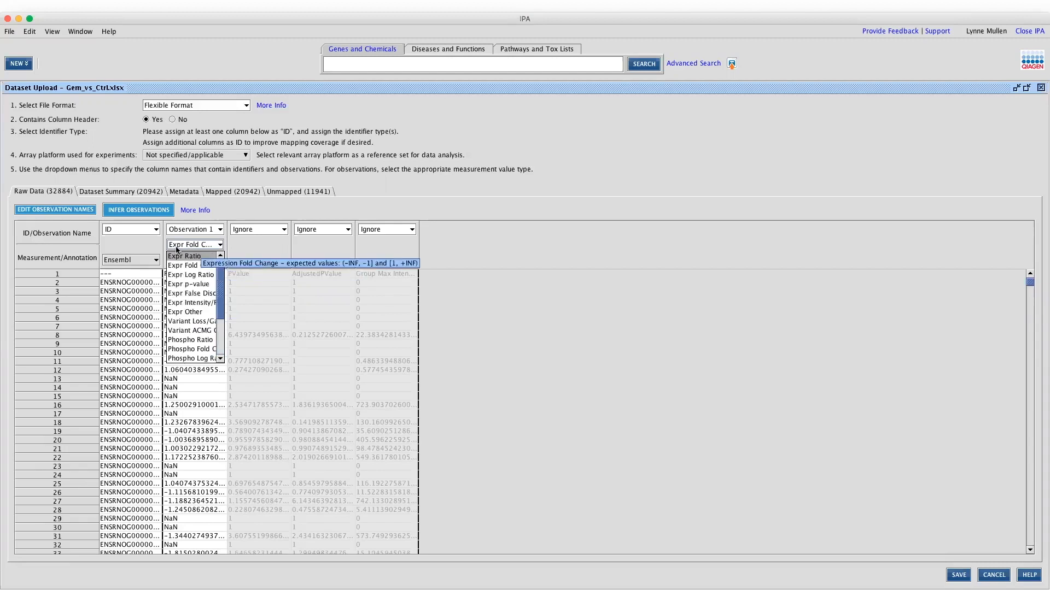
left_click_drag(220, 287, 218, 328)
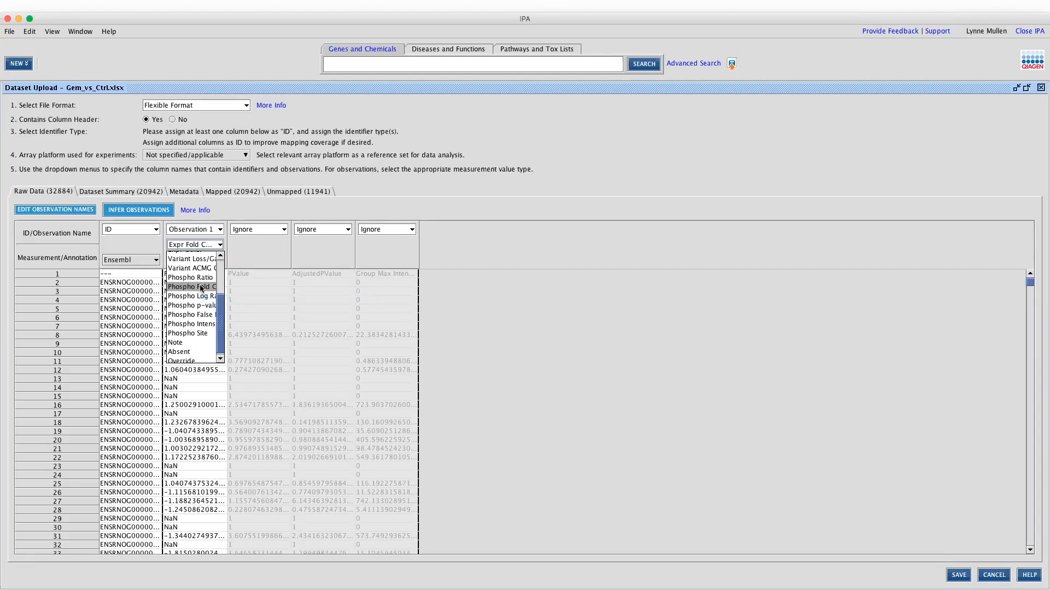
left_click(224, 308)
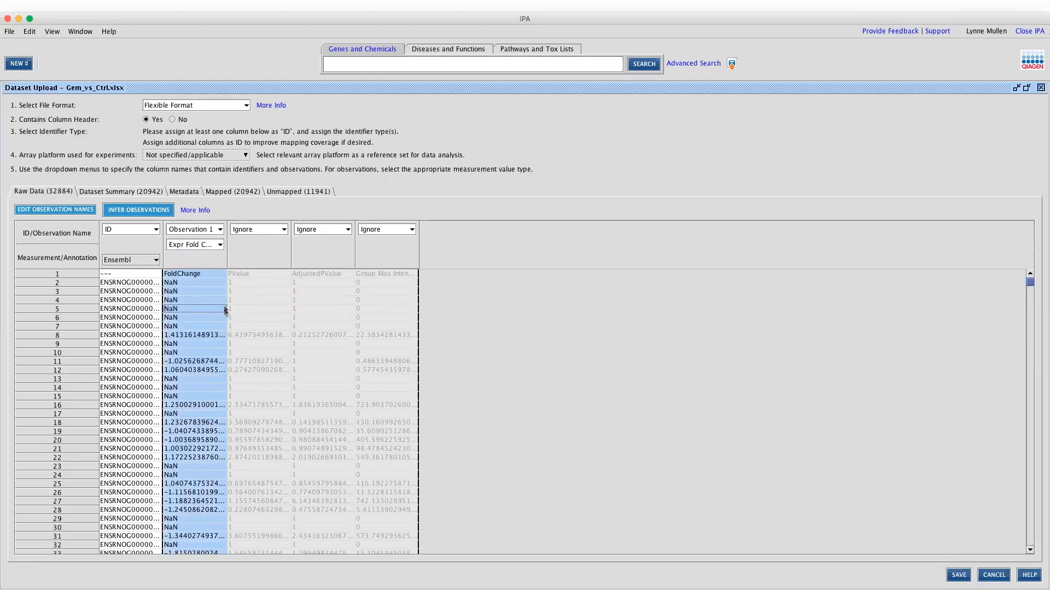
left_click(222, 246)
left_click_drag(222, 296, 221, 336)
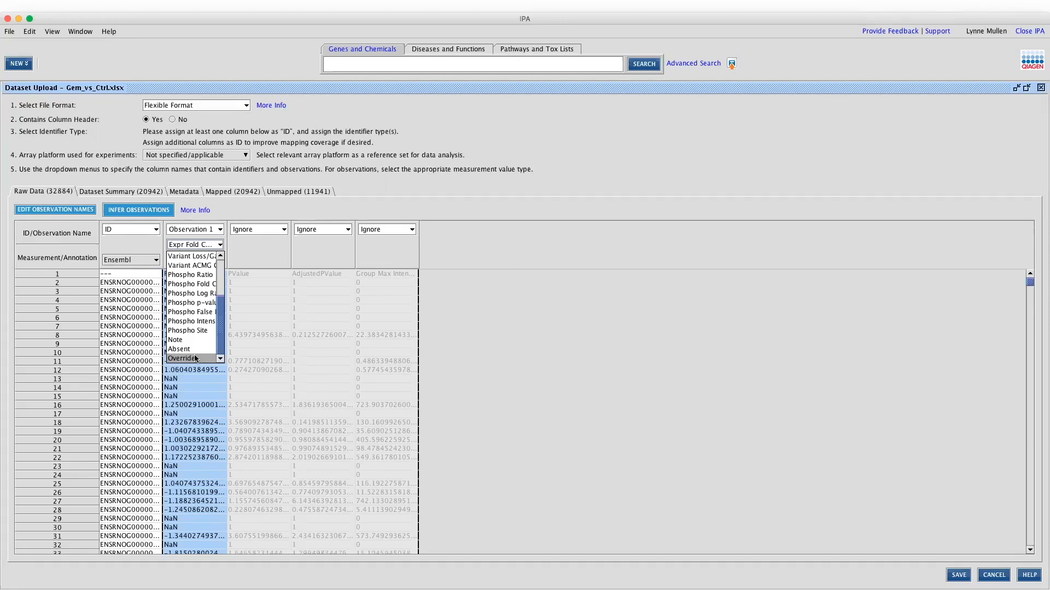
left_click(249, 257)
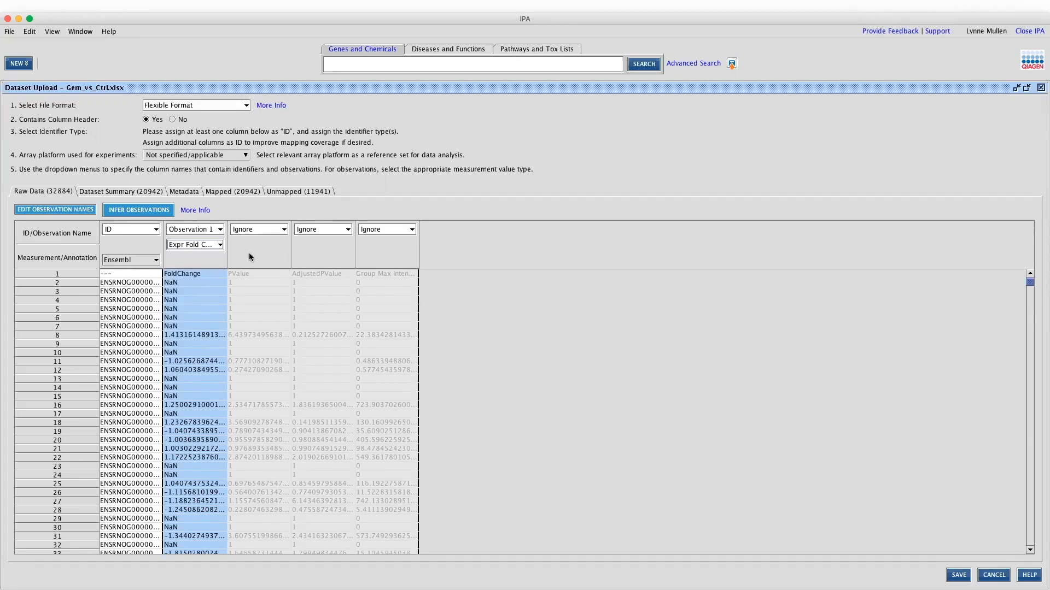
Assign PValue, AdjustedPValue and Group Max Intensity to Observation 1; AdjustedPValue as Expr False Discovery Rate
left_click(260, 230)
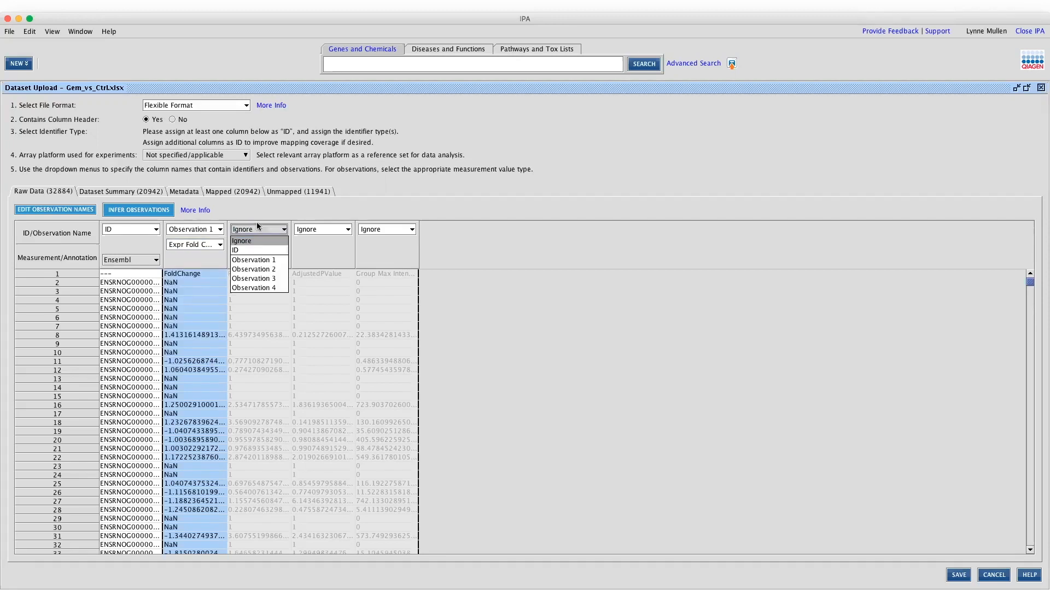
left_click(260, 261)
left_click(307, 231)
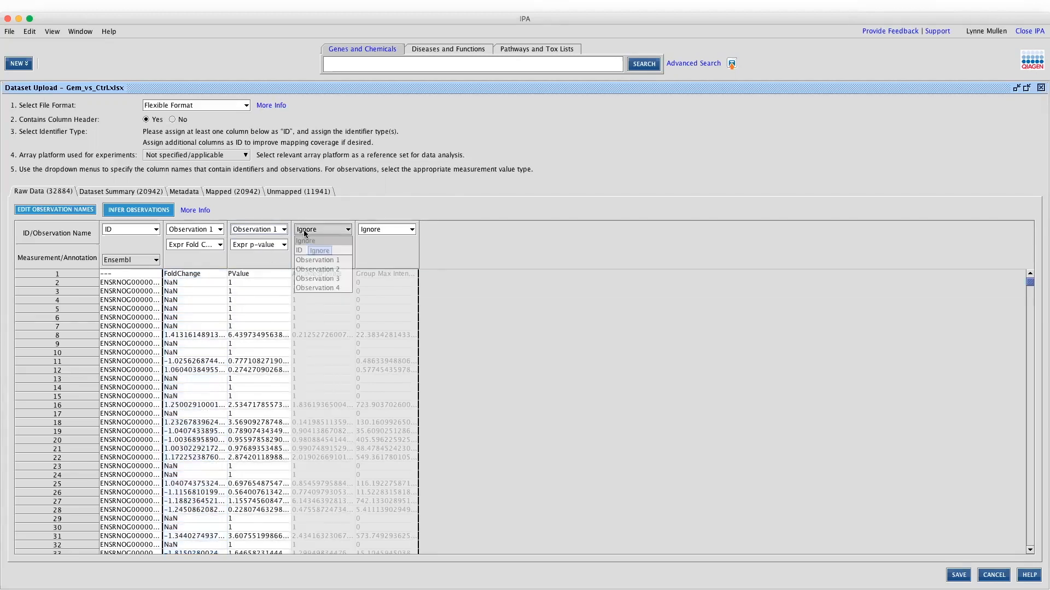
left_click(307, 261)
left_click(377, 229)
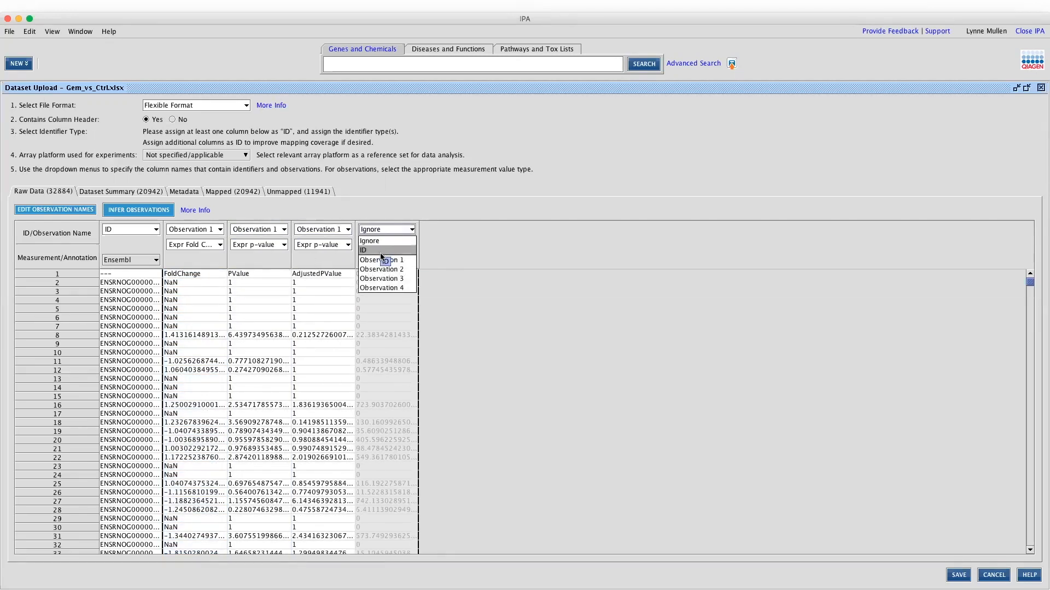
left_click(381, 260)
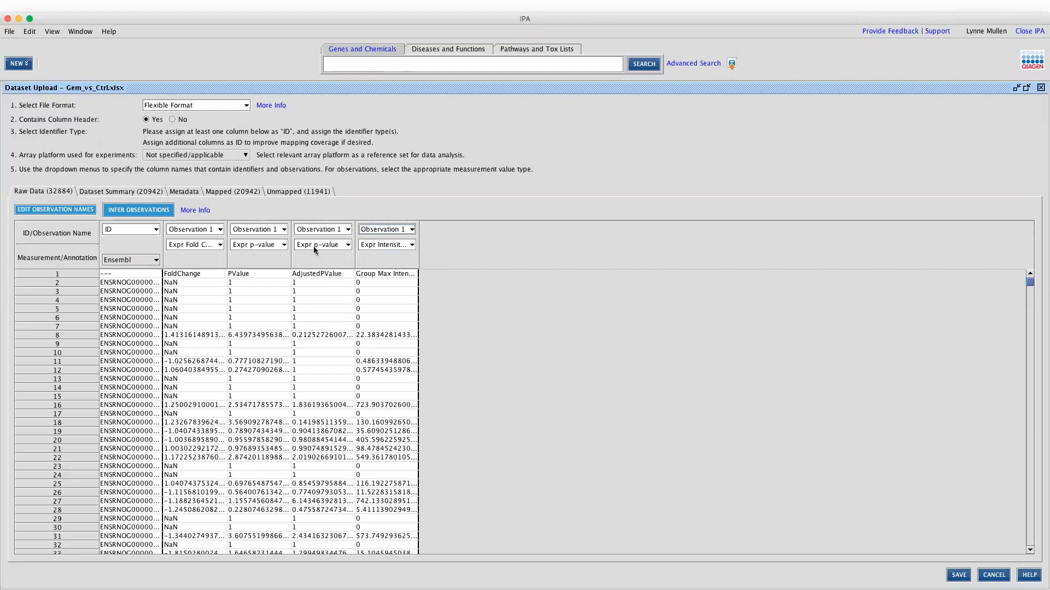
left_click(346, 245)
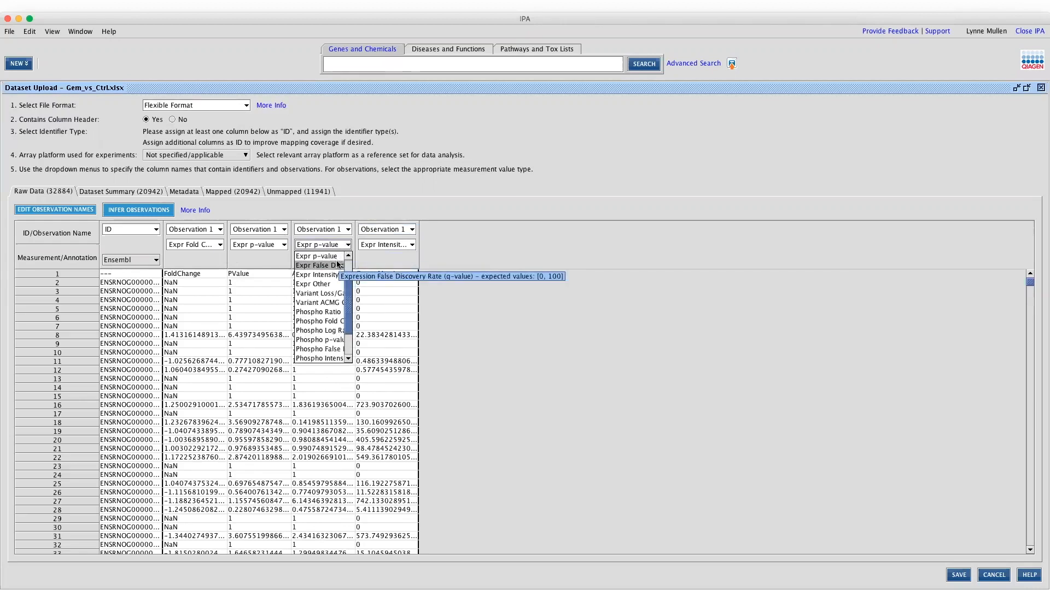
left_click(337, 266)
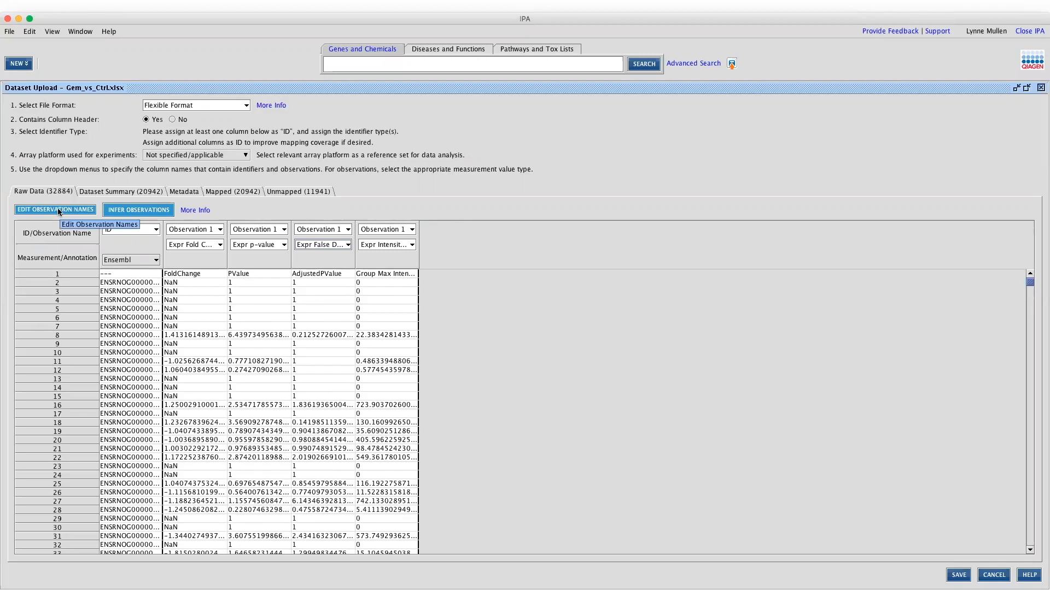
Rename Observation 1 to 'Gemfibrozil vs control' and save the dataset
left_click(59, 212)
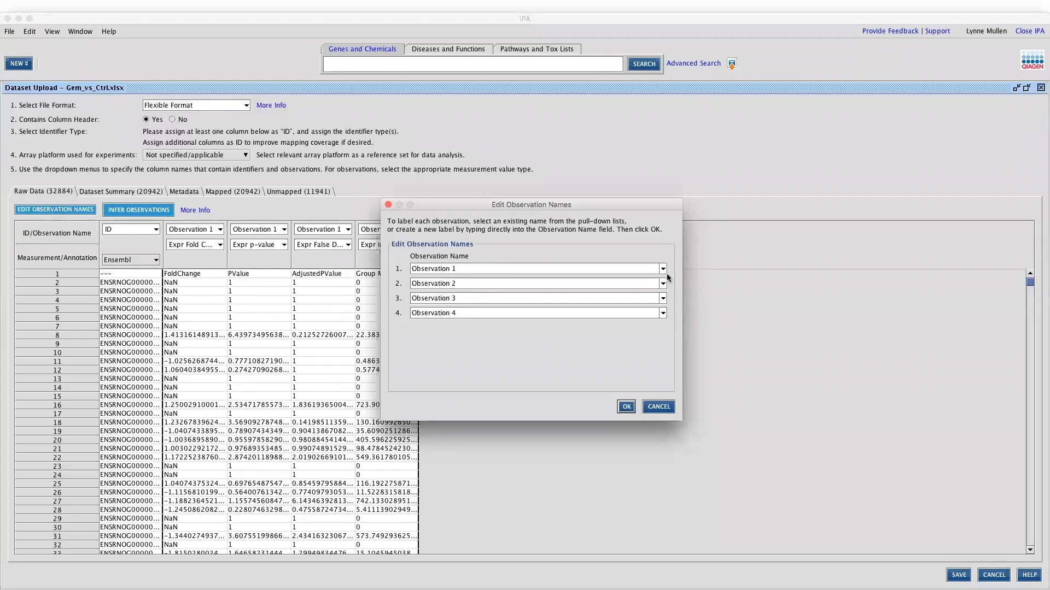
left_click(532, 268)
triple_click(531, 268)
type("Gemfibor")
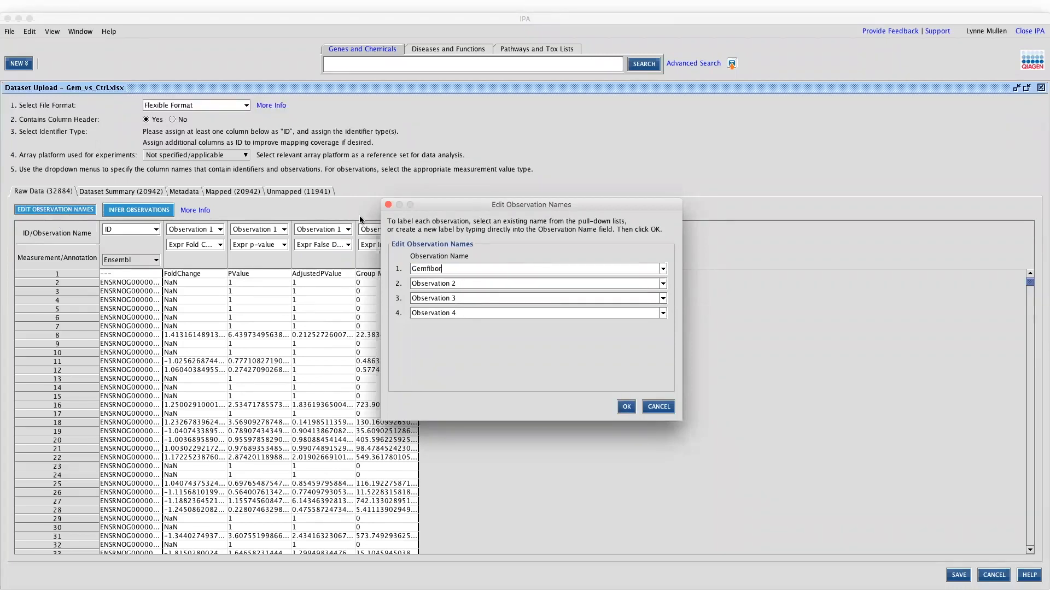
key("BackSpace")
key("BackSpace")
type("rozil vs control")
left_click(627, 407)
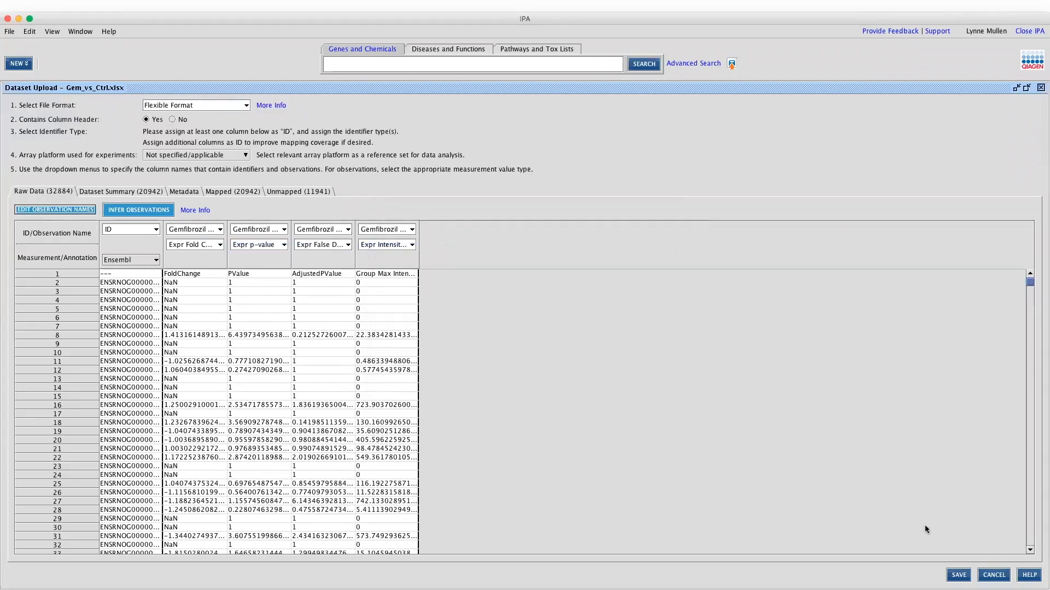
left_click(956, 575)
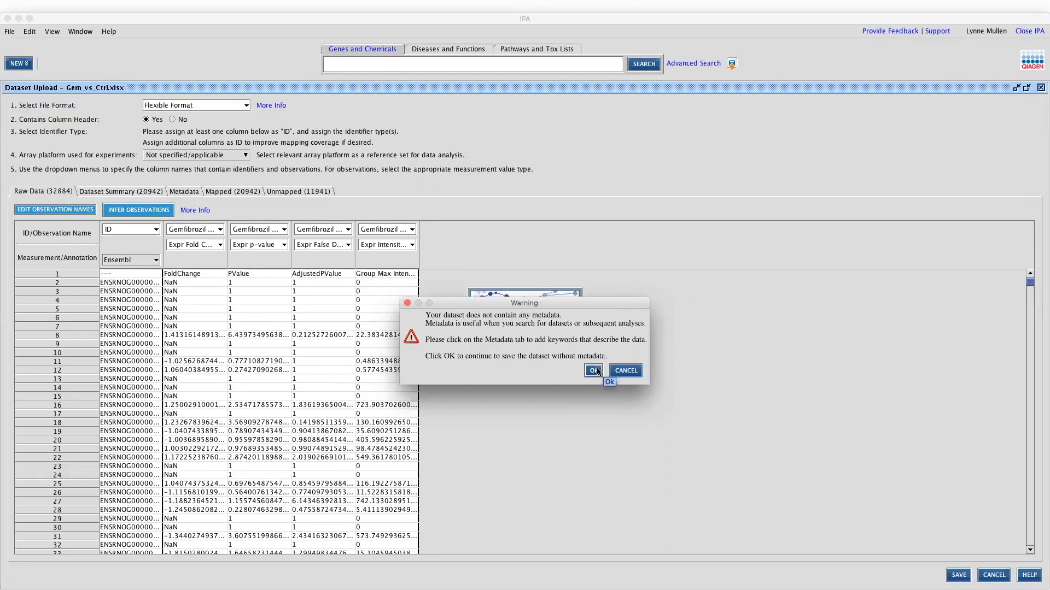
Dismiss the no-metadata warning, open the Metadata tab and select the case.treatment field
left_click(622, 374)
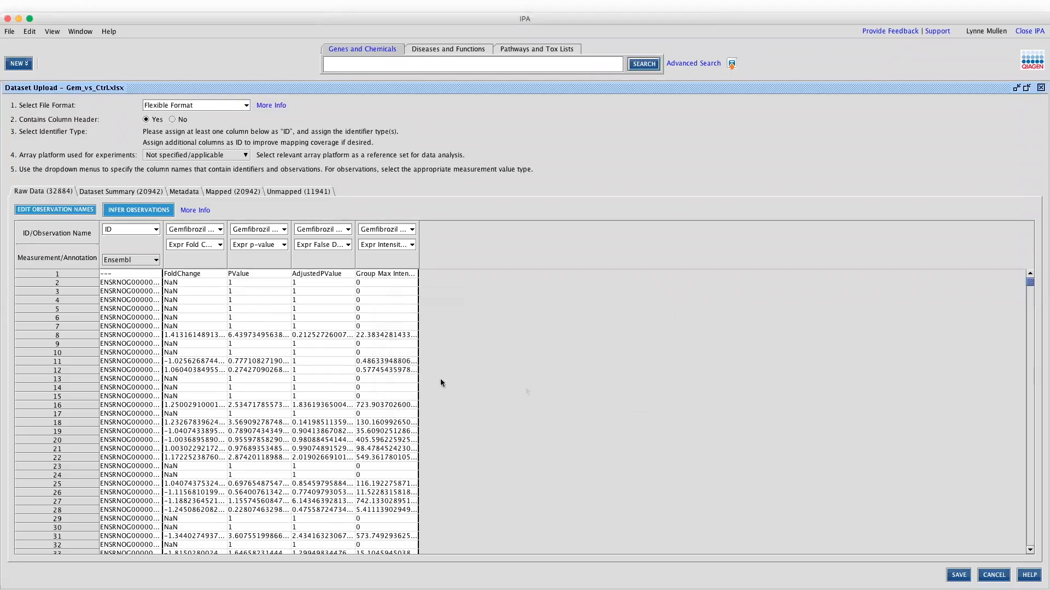
left_click(183, 192)
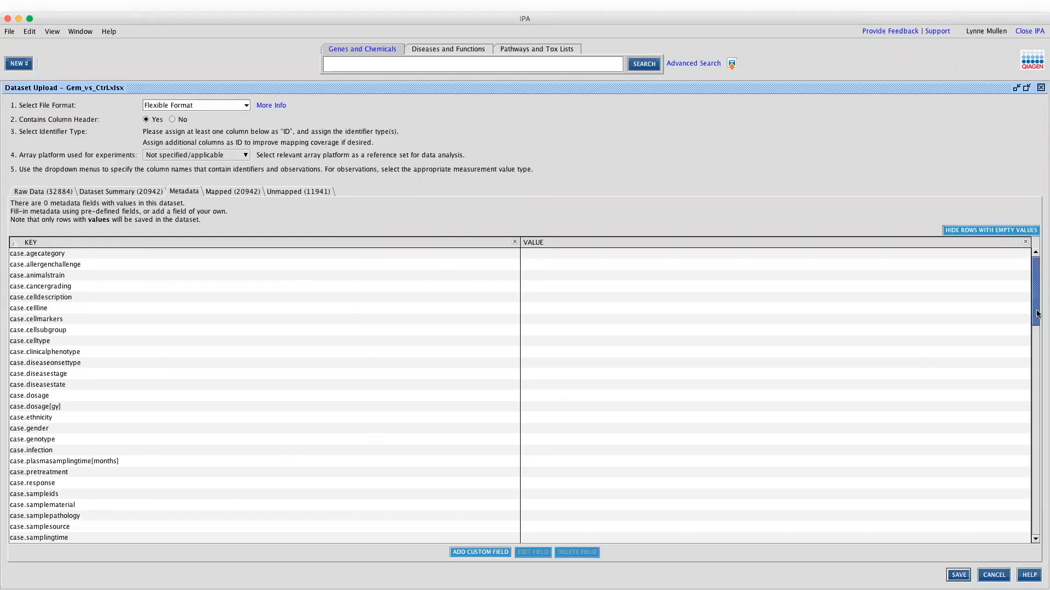
left_click_drag(1032, 316, 1016, 370)
scroll(992, 381, "down", 2)
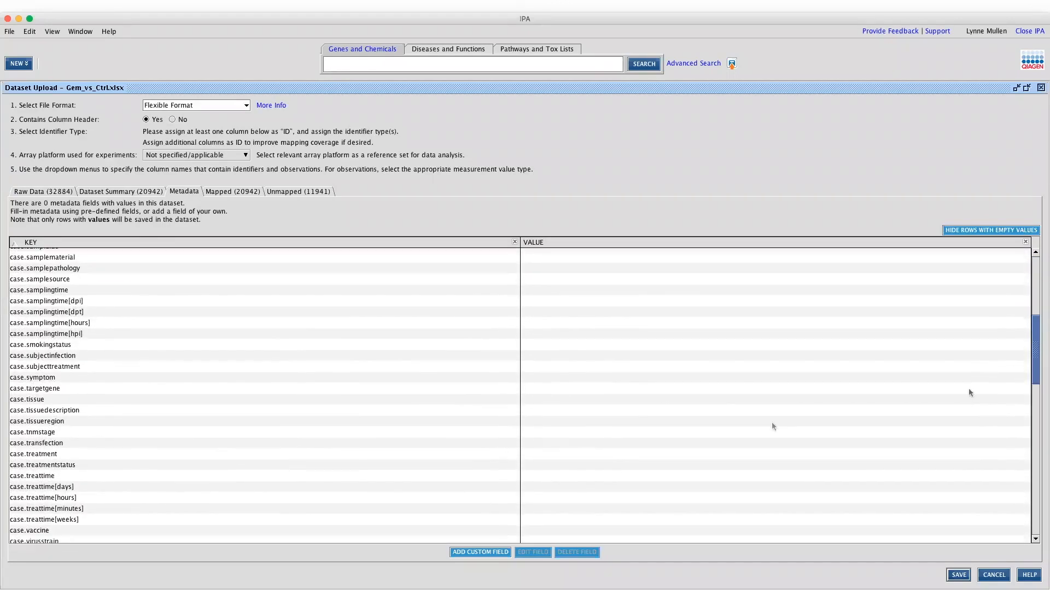
left_click(502, 454)
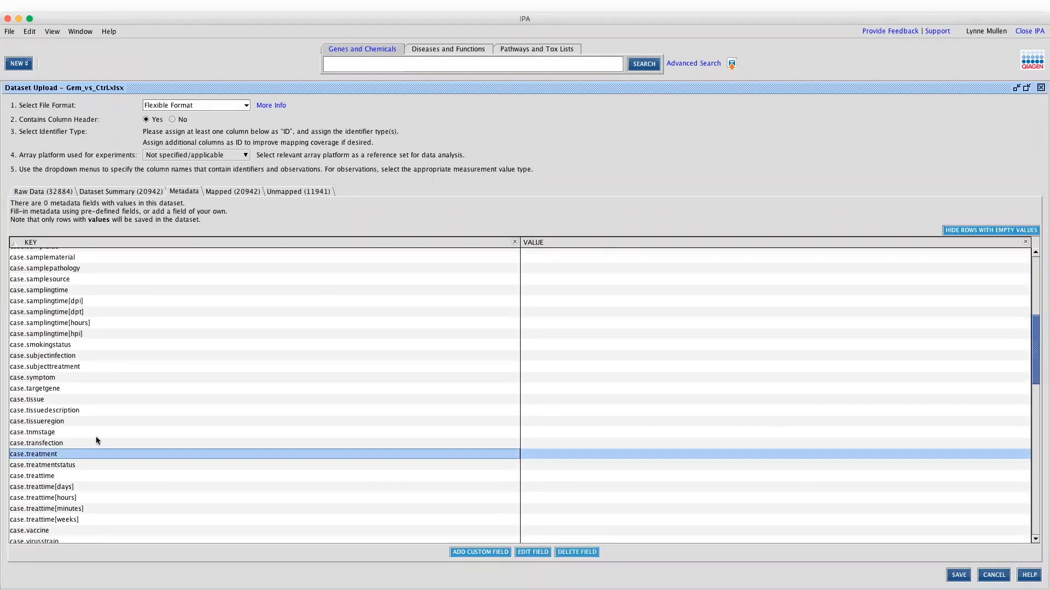
Set case.treatment to Gemfibrozil and hide metadata rows with empty values
double_click(538, 455)
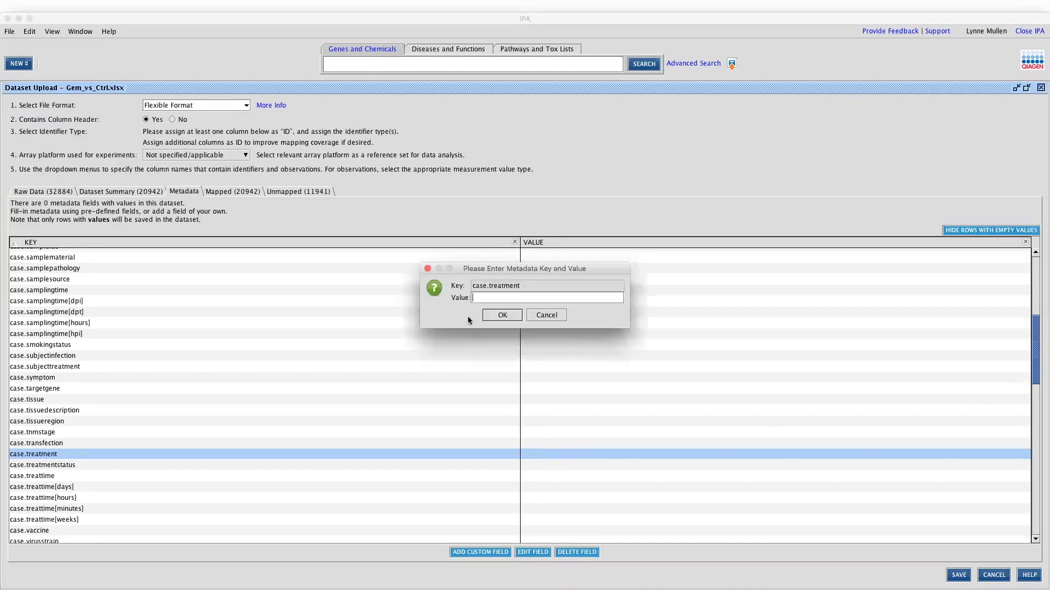
type("Gemfibrozil")
left_click(502, 316)
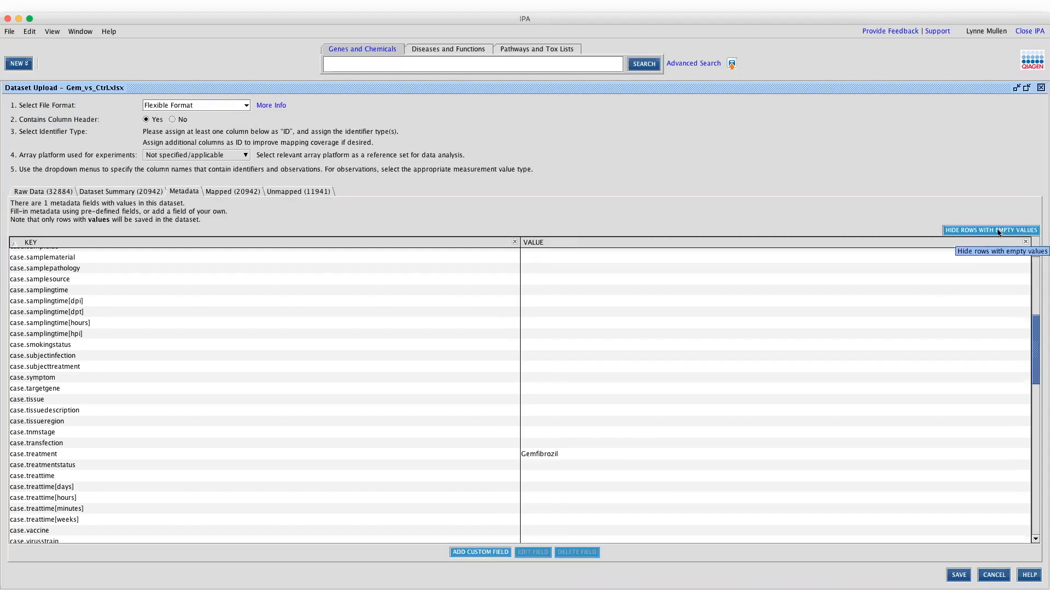
left_click(963, 229)
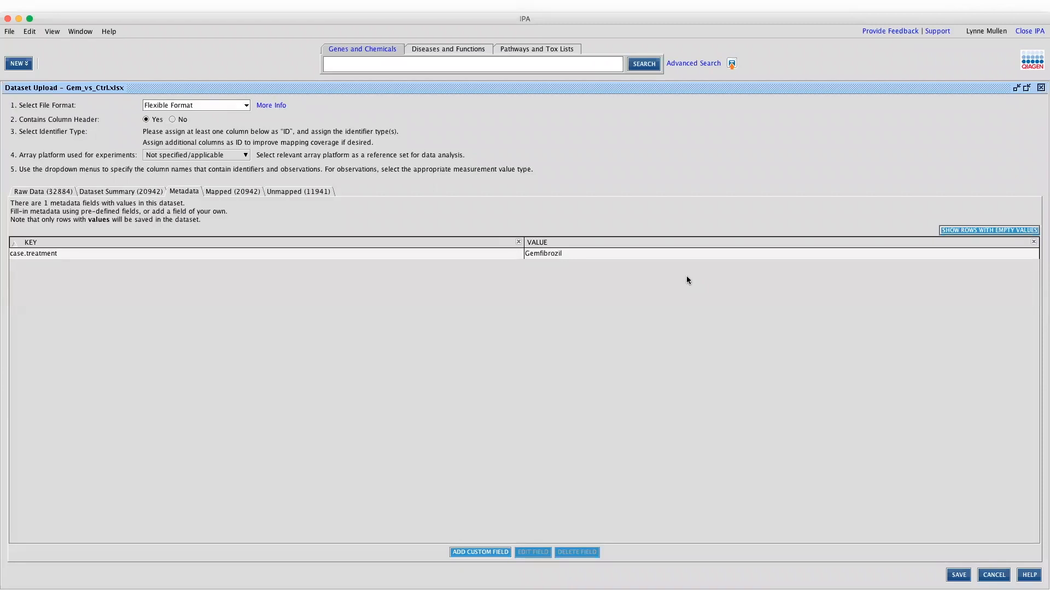
Save the dataset to the IPA webinars project, renaming it Gem_vs_Ctrl2 after the duplicate-name error
left_click(960, 576)
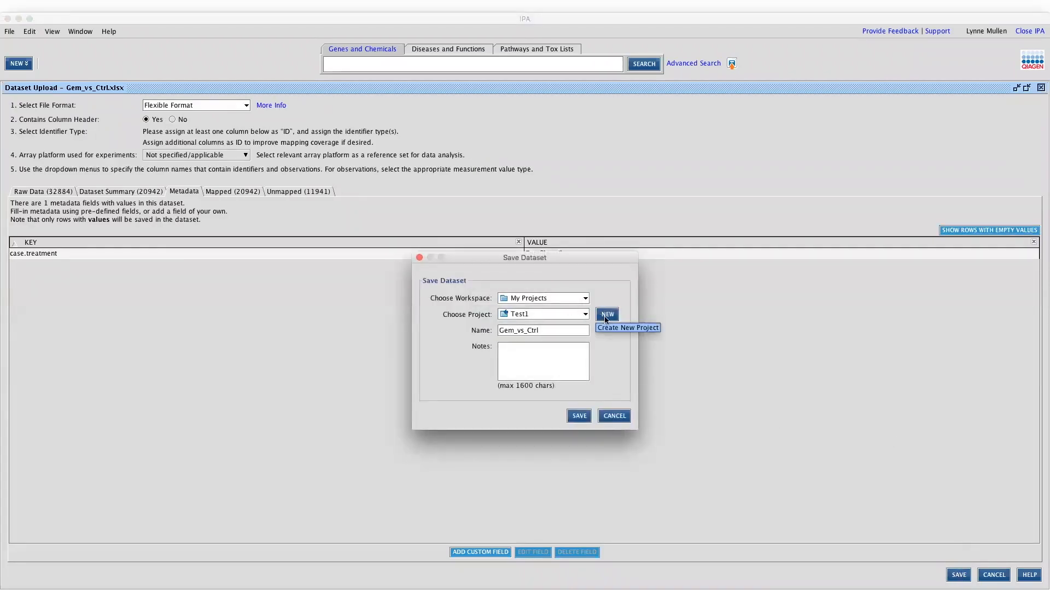
left_click(575, 316)
scroll(587, 366, "down", 5)
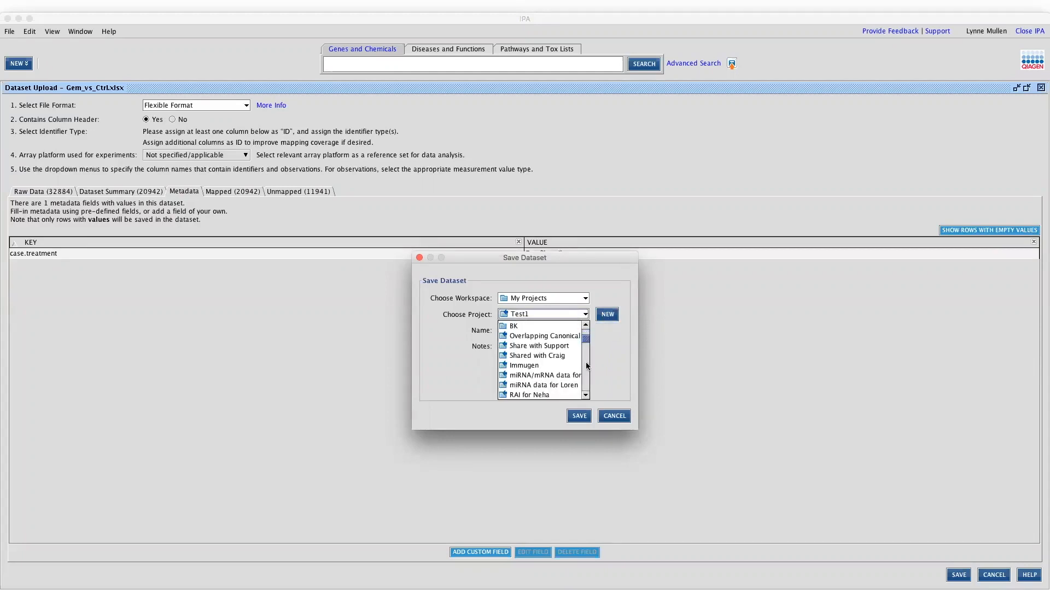
scroll(587, 366, "down", 6)
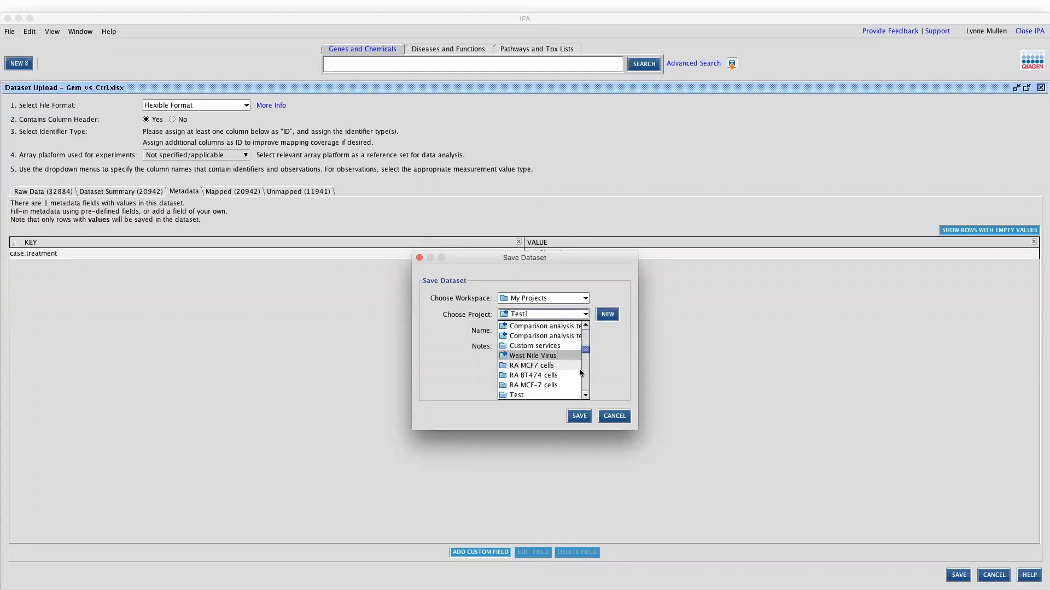
left_click(554, 355)
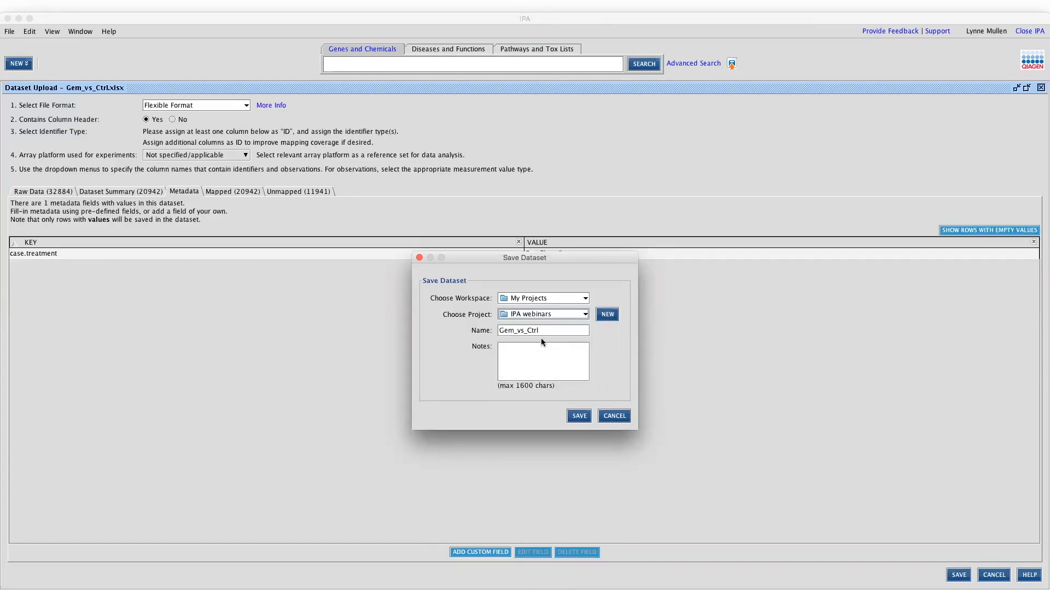
left_click(579, 416)
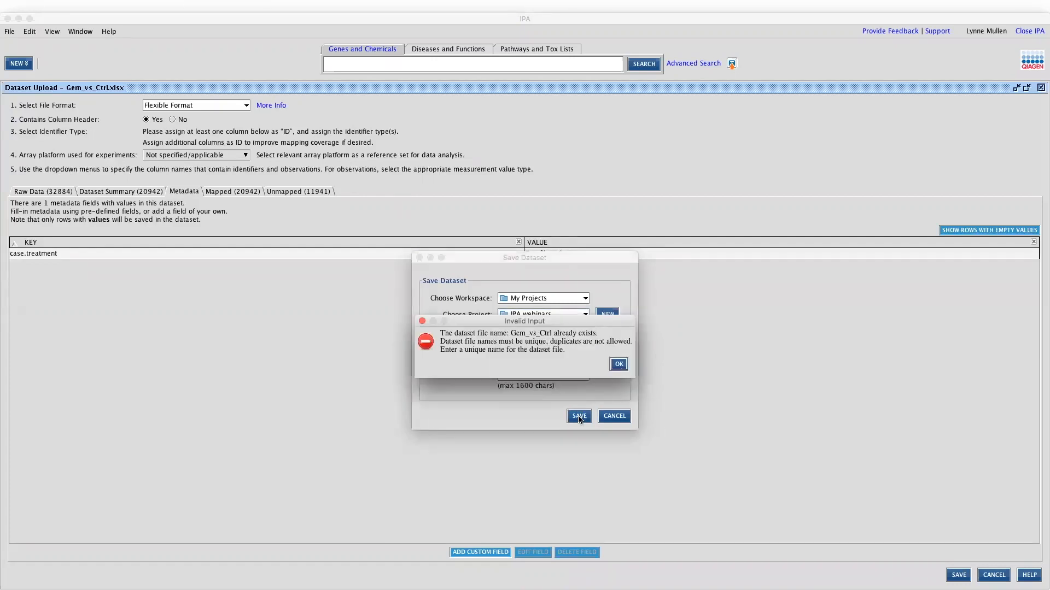
left_click(619, 364)
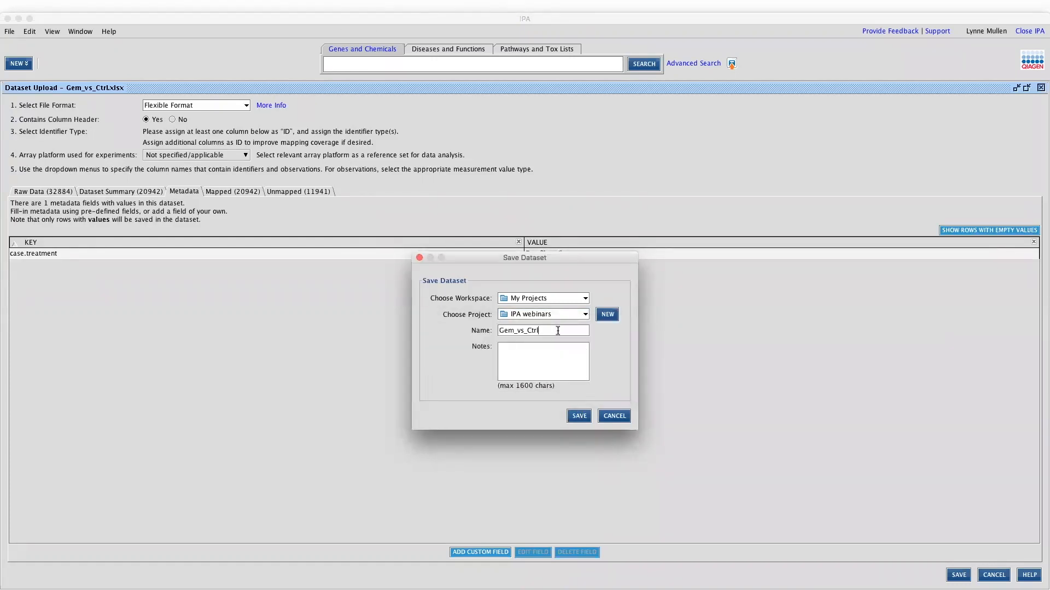
left_click(579, 416)
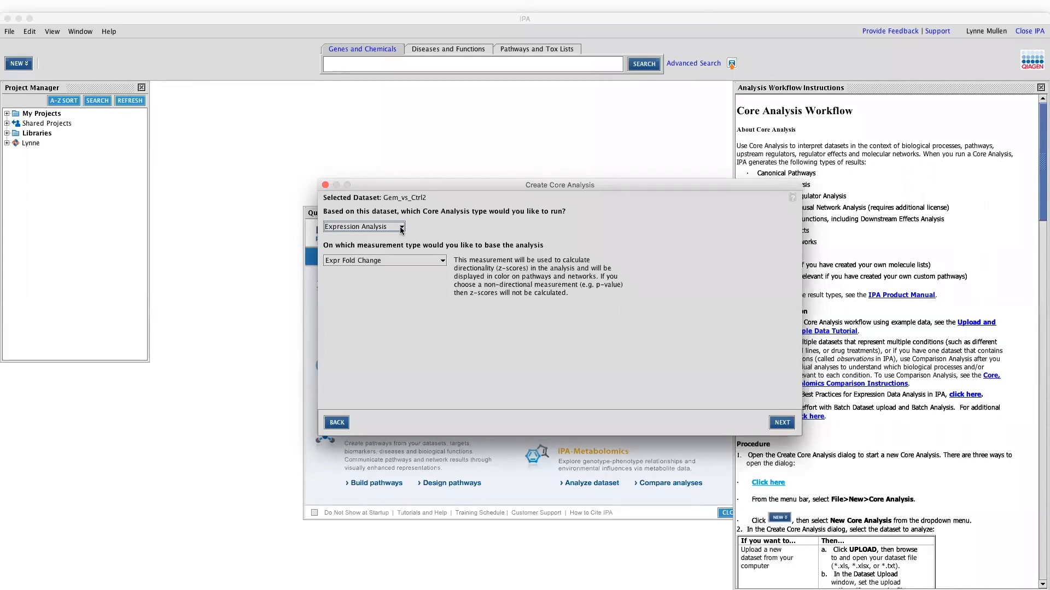
Choose Expression Analysis with Expr Fold Change as the measurement type and continue to the settings
left_click(402, 229)
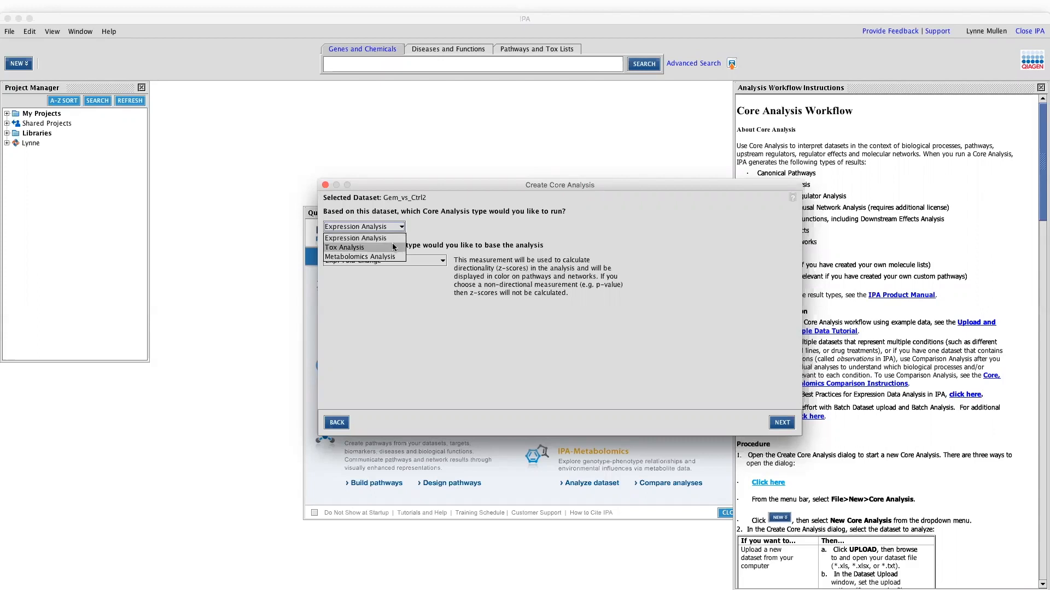
left_click(395, 228)
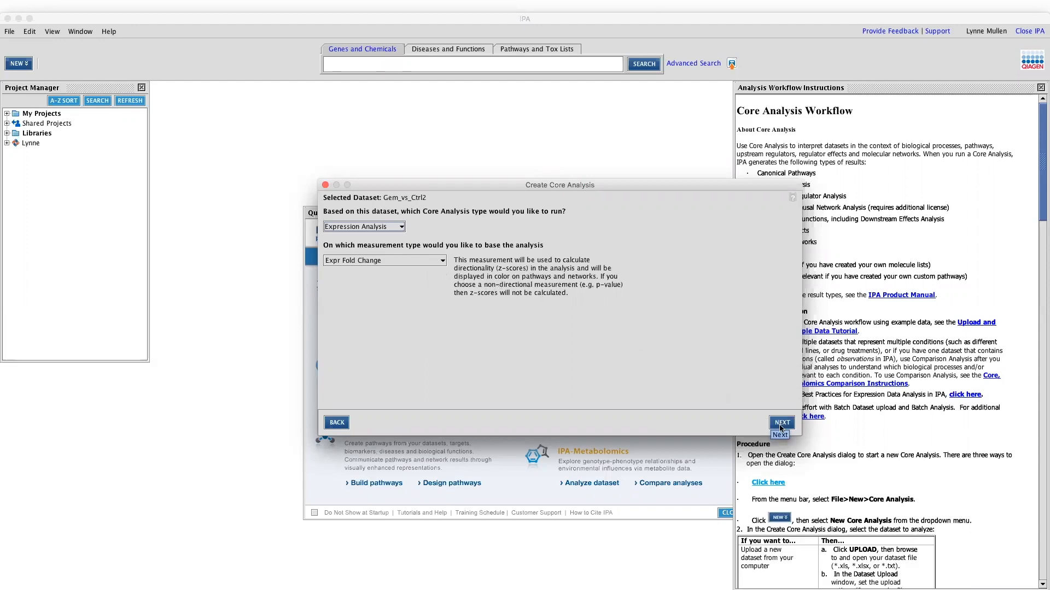
left_click(443, 262)
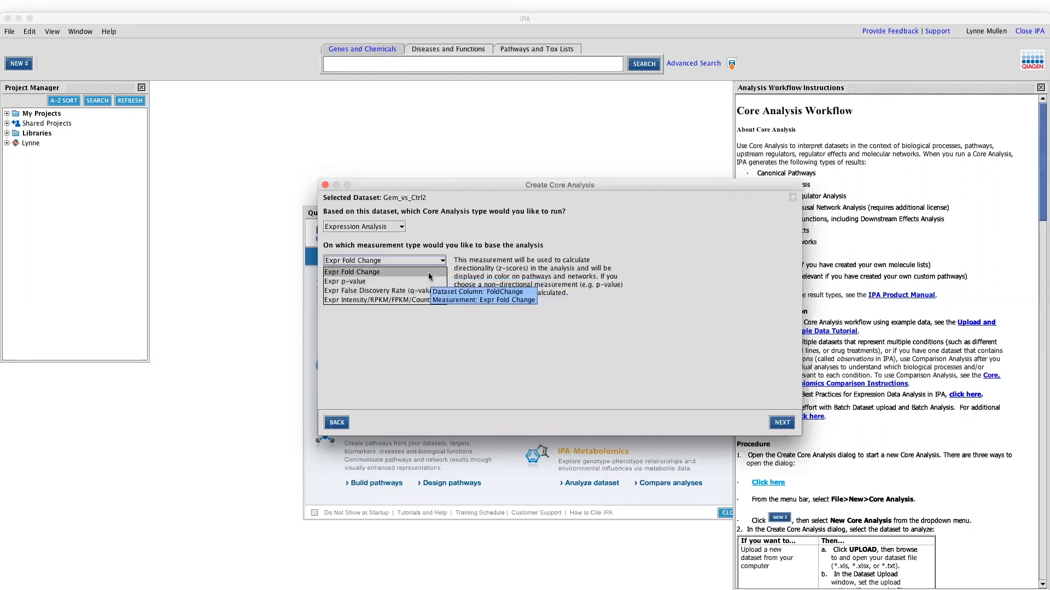
left_click(427, 273)
left_click(782, 423)
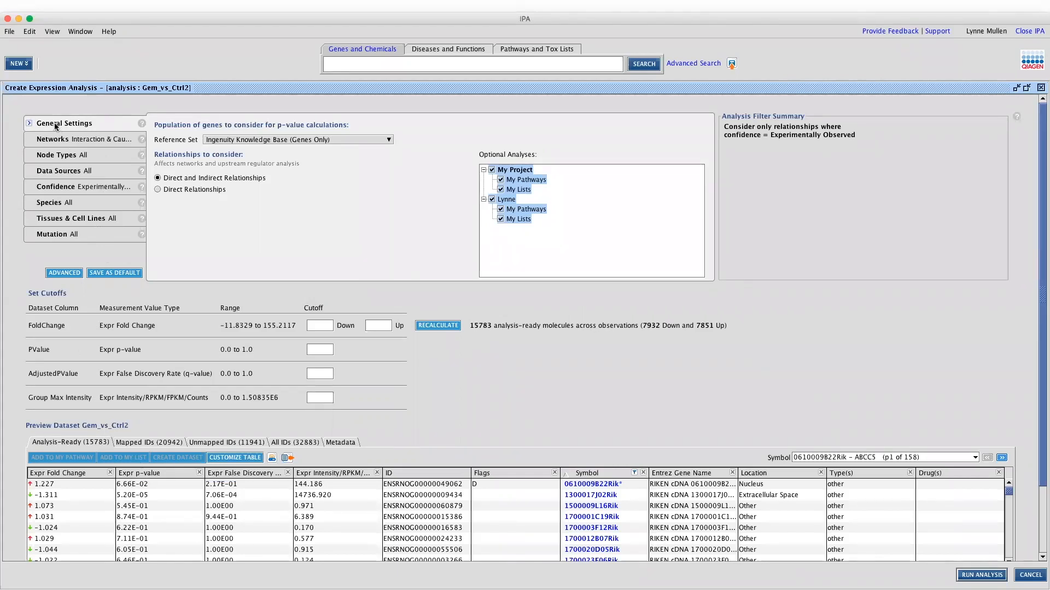
left_click(230, 141)
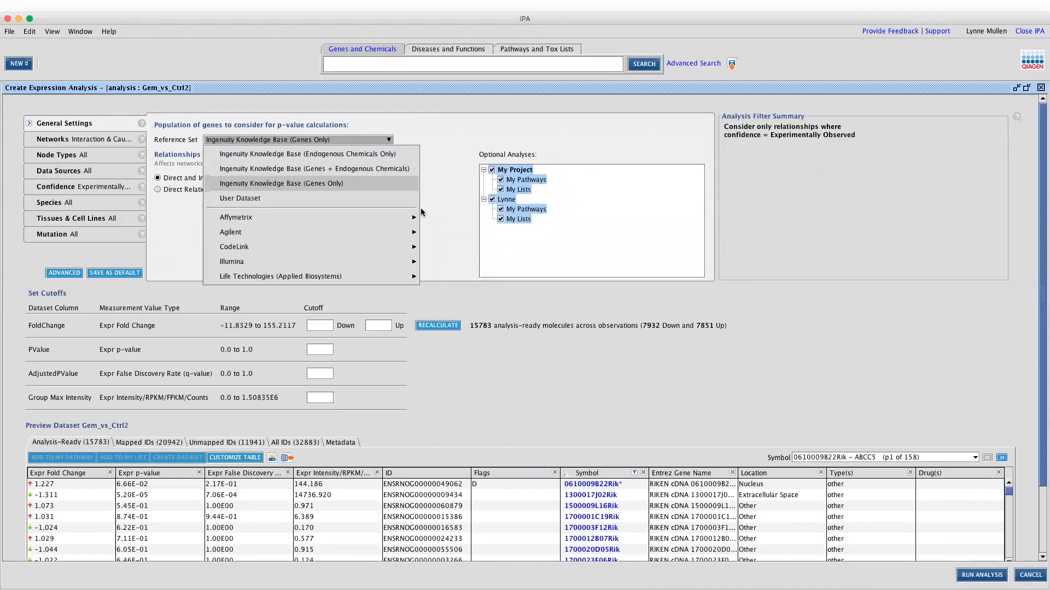
mouse_move(414, 219)
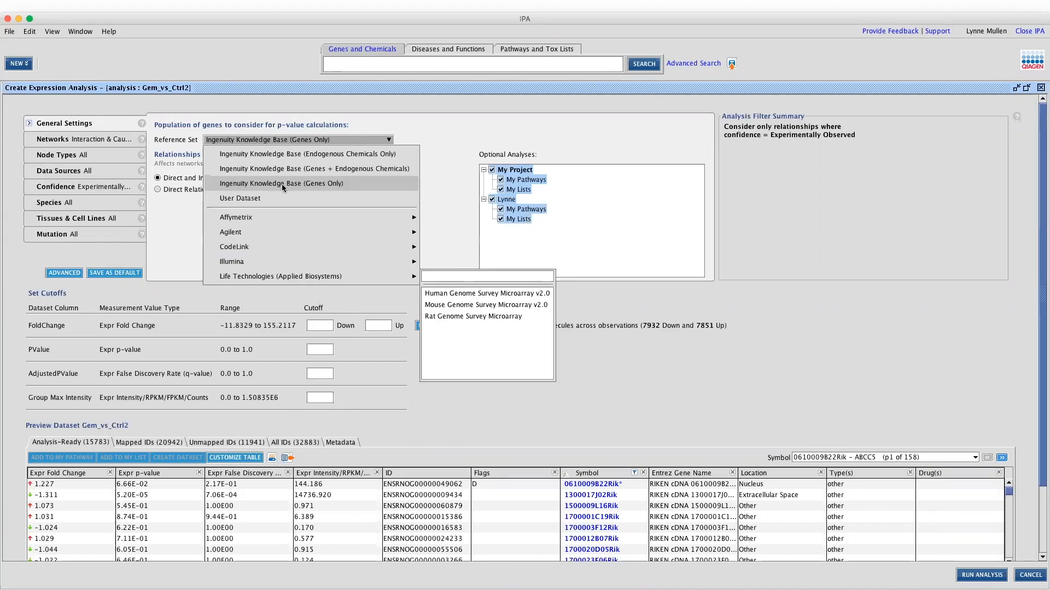
left_click(313, 185)
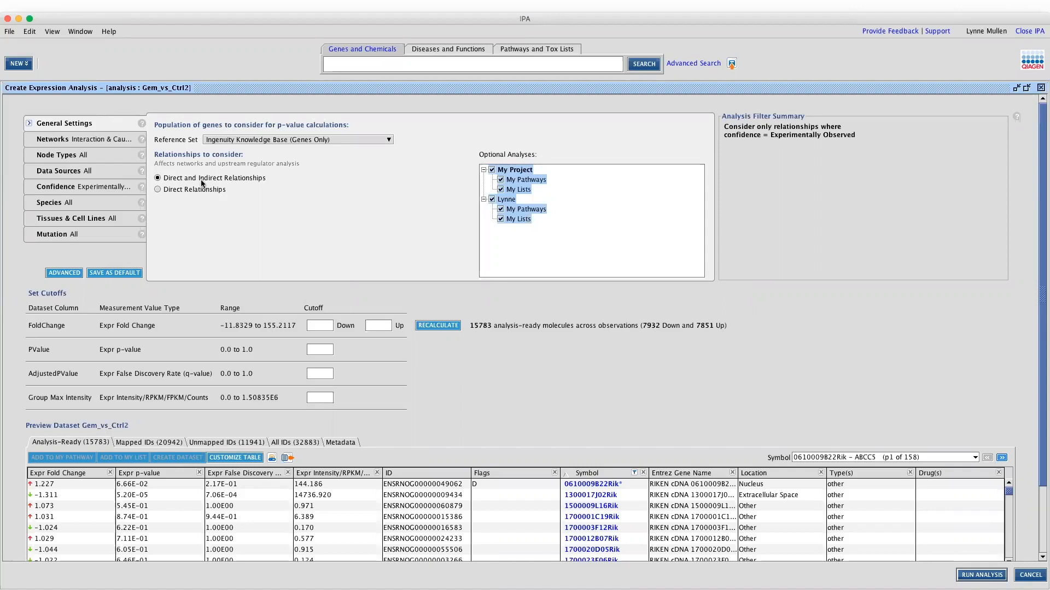
left_click(109, 141)
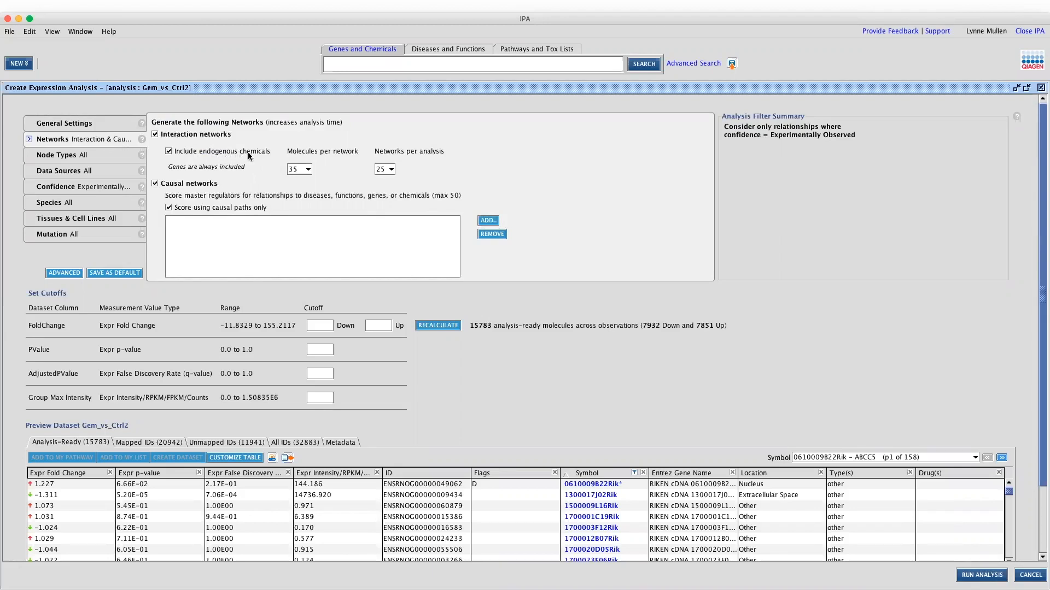
left_click(306, 171)
left_click(306, 171)
left_click(389, 171)
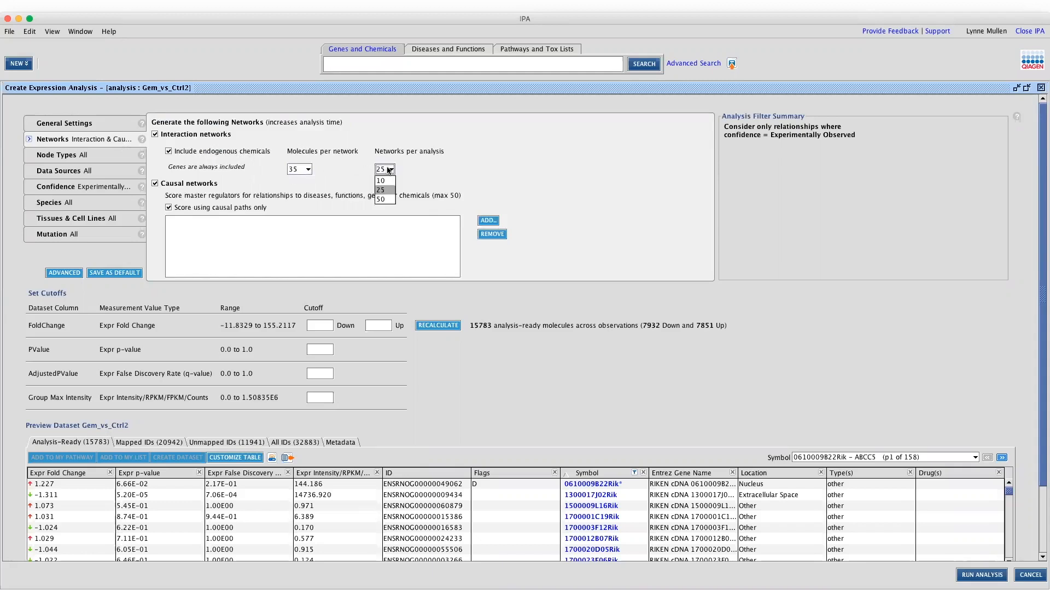
left_click(388, 171)
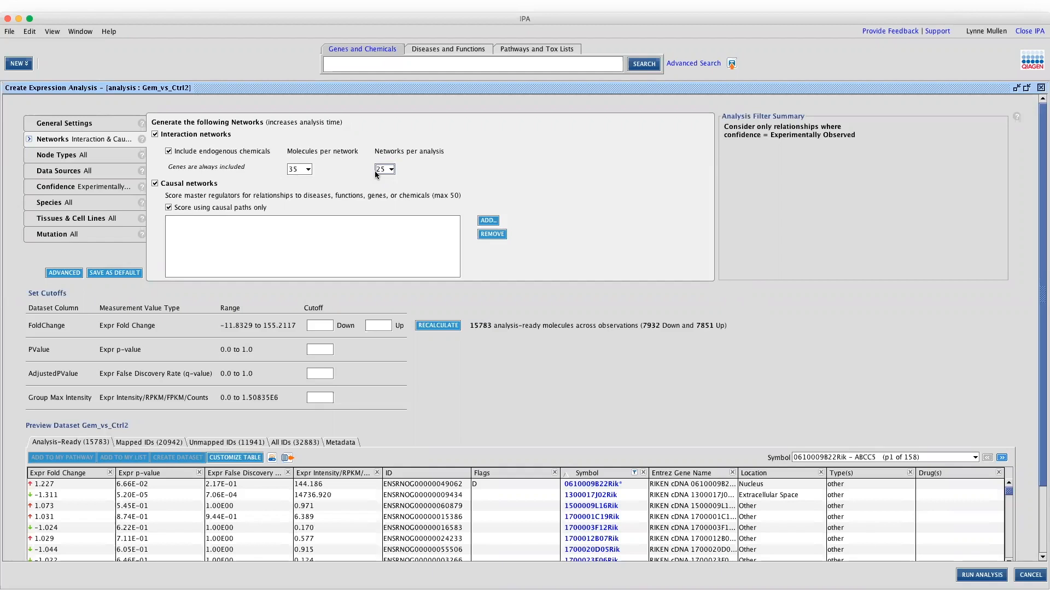
left_click(155, 184)
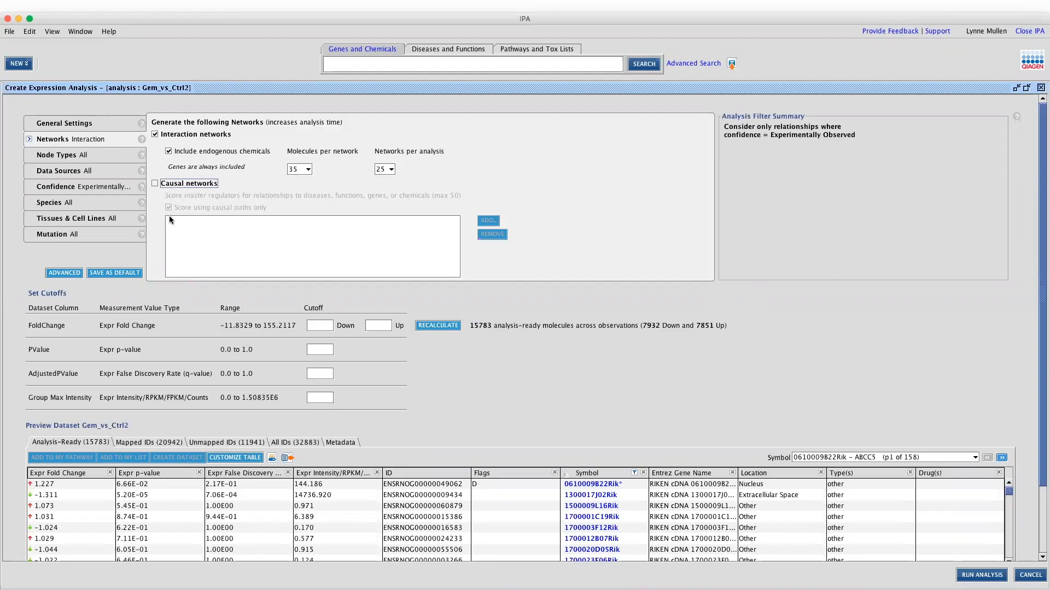
left_click(153, 184)
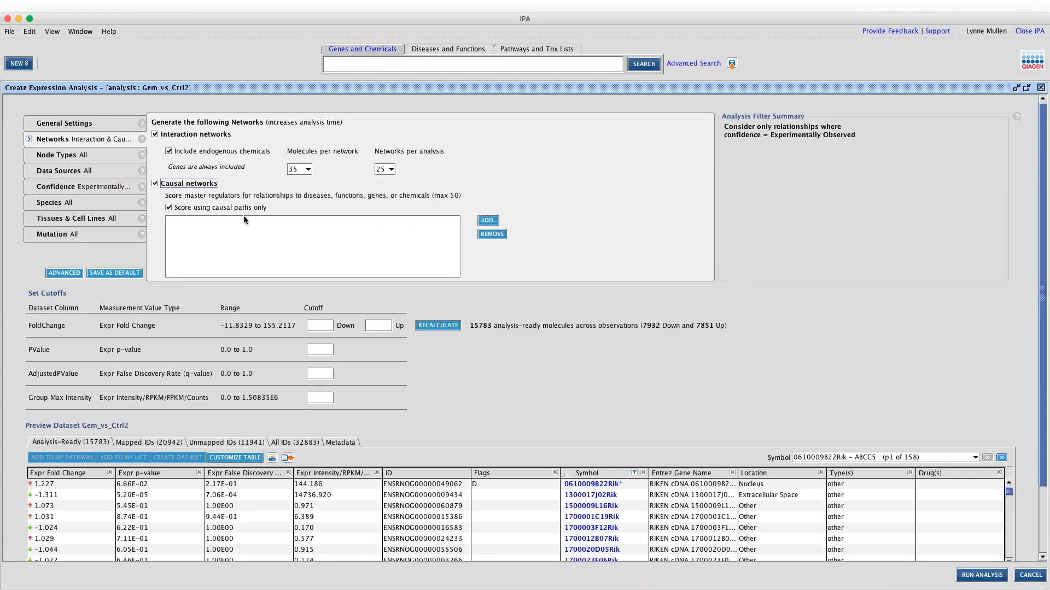
left_click(486, 222)
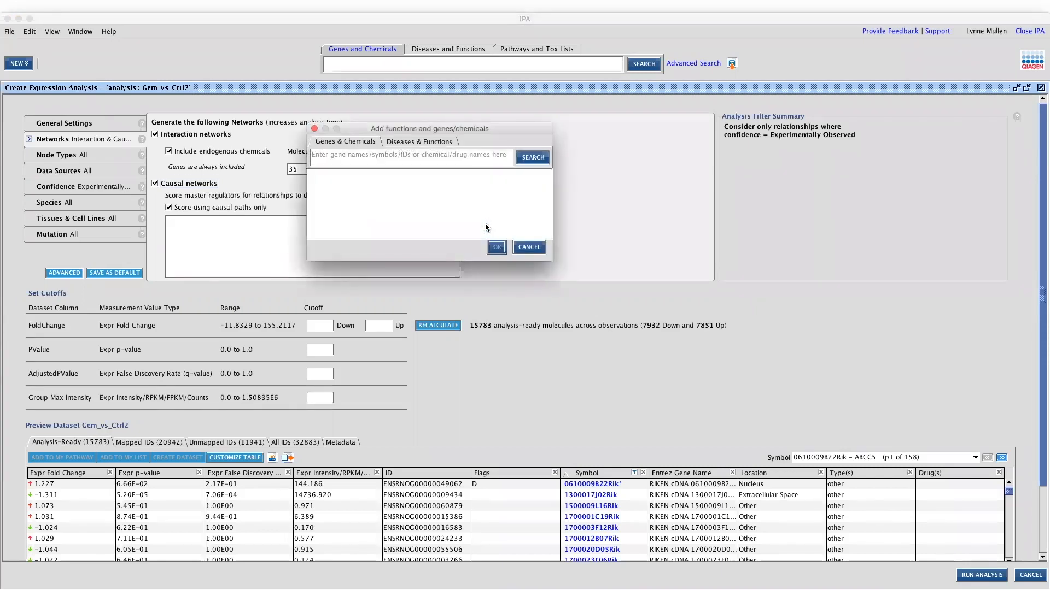
Browse the Diseases & Functions and Genes & Chemicals targets, cancel without adding, and show Node Types
left_click(402, 143)
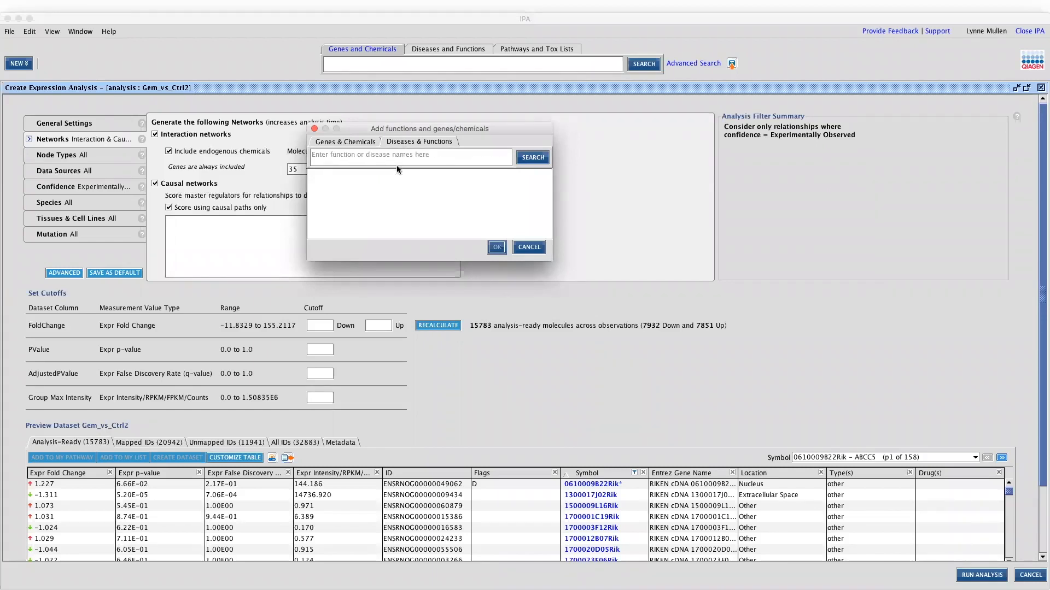
left_click(333, 143)
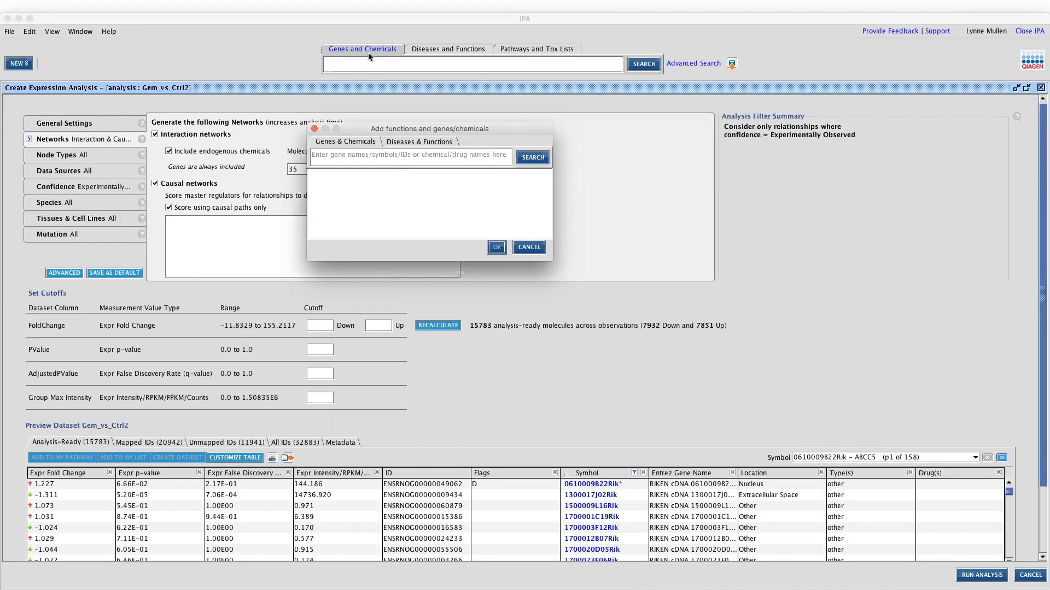
left_click(528, 249)
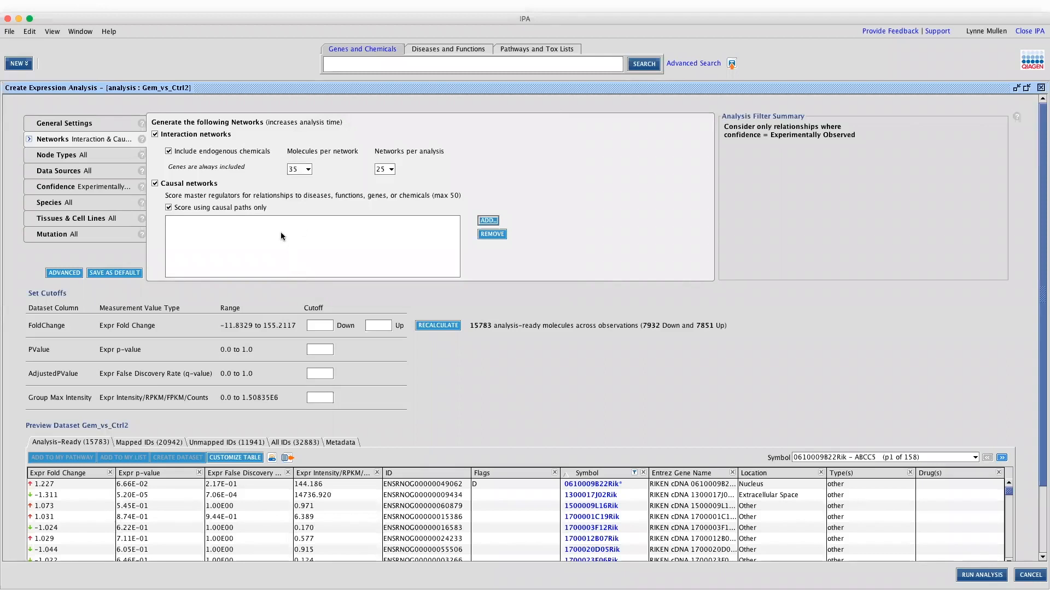
left_click(119, 154)
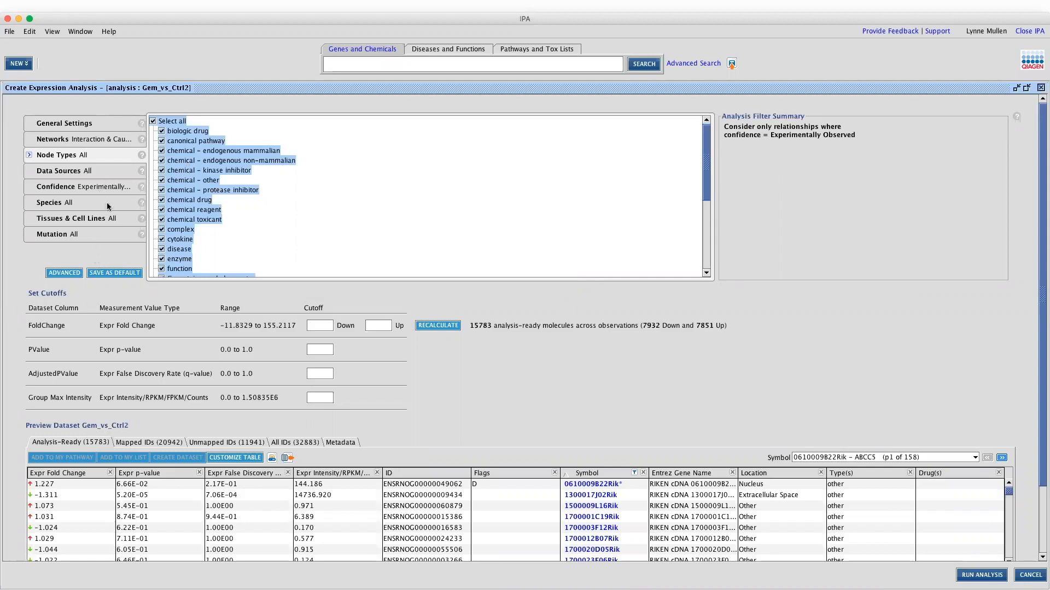
Show the Confidence settings limited to Experimentally Observed, then scroll down to the cutoffs and preview table
left_click(70, 187)
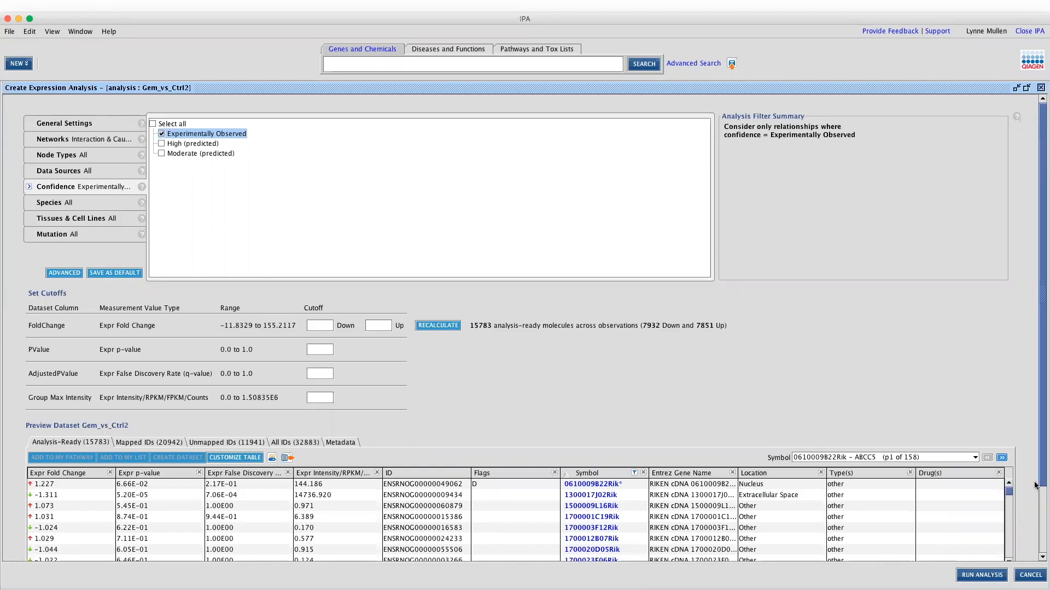
left_click_drag(1041, 478, 1036, 562)
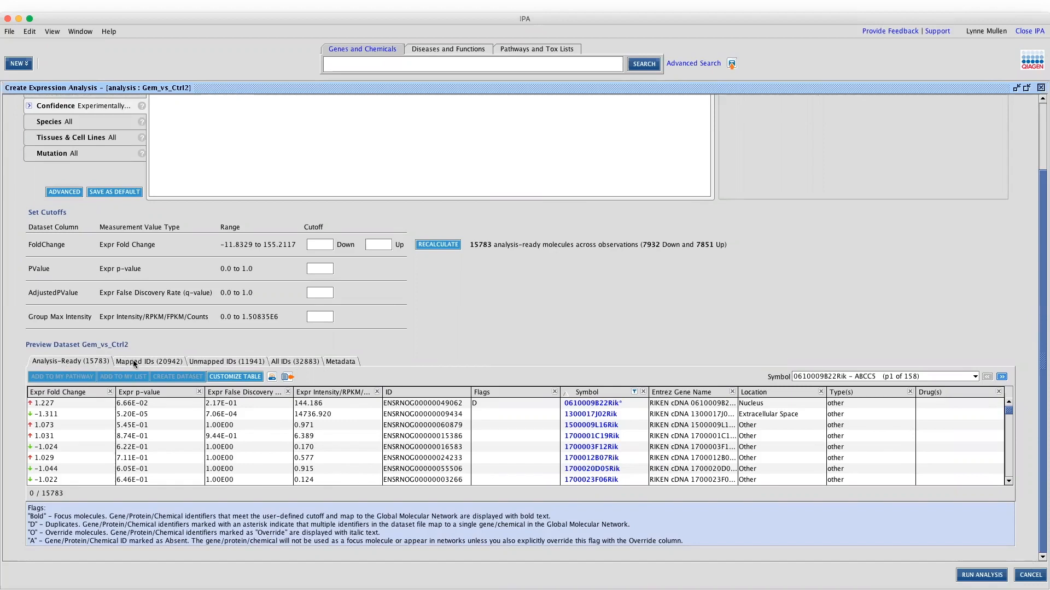
Select the first five molecules in the Analysis-Ready preview, staying on Symbol page 1
left_click(343, 404)
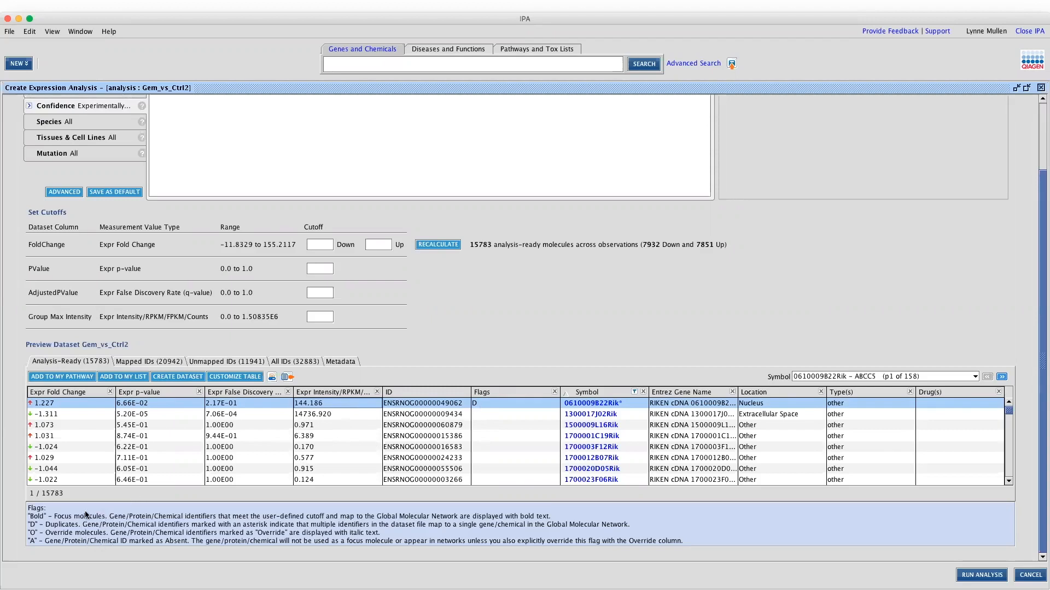
left_click(149, 445, "shift")
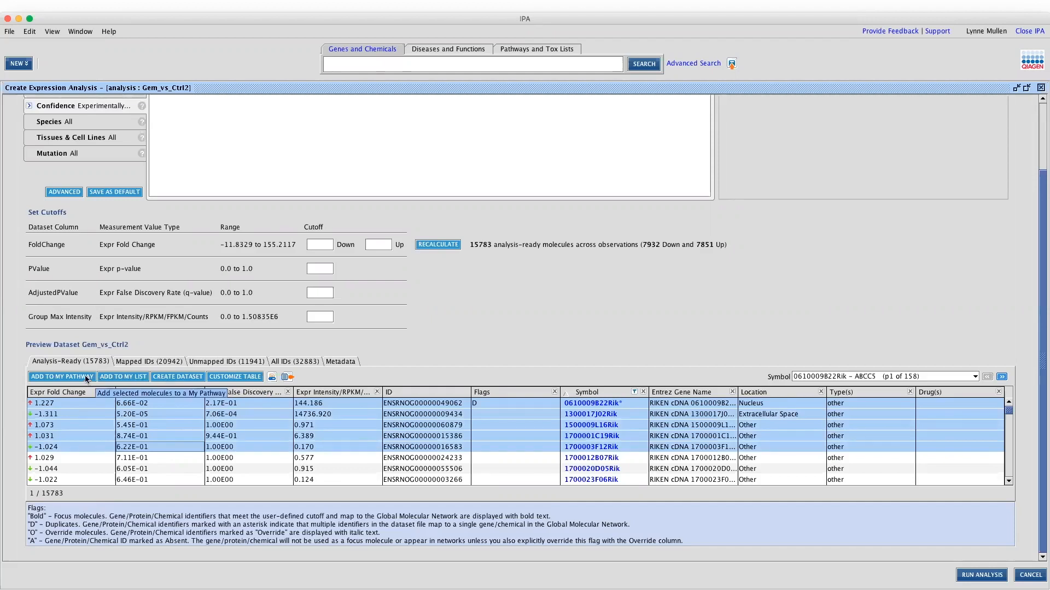
left_click(948, 377)
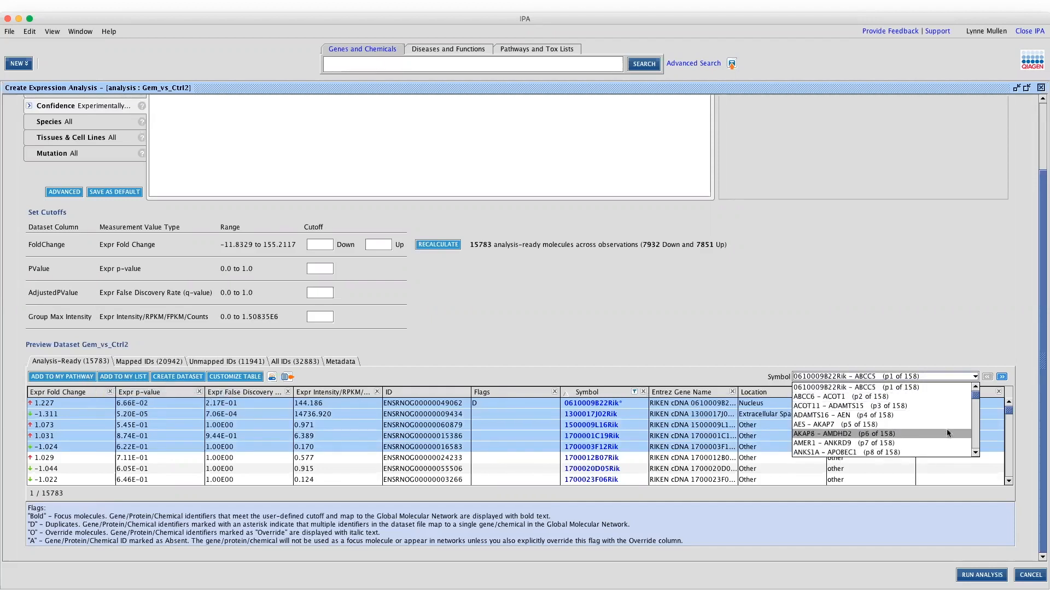
left_click(680, 339)
scroll(426, 321, "up", 1)
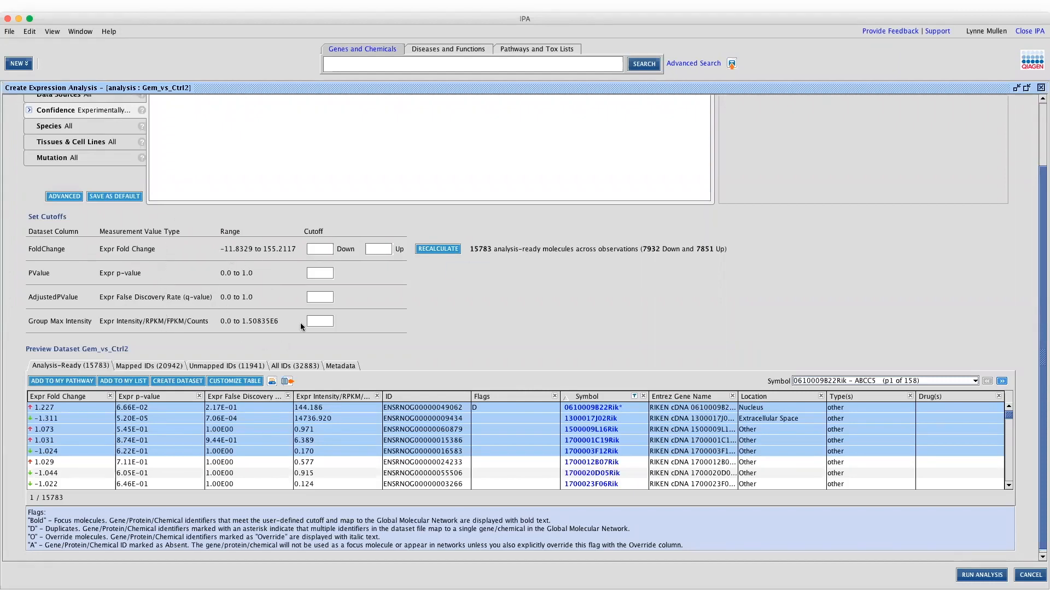
left_click(323, 251)
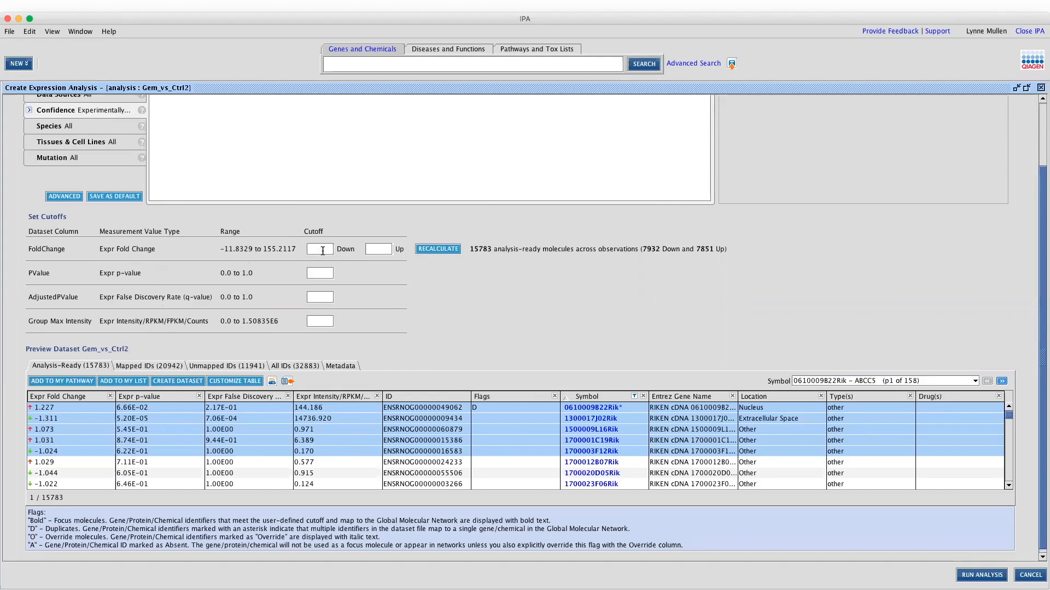
Enter a -1.5 downward fold-change cutoff, 0.05 FDR cutoff and intensity cutoff of 10
type("-1.5")
type("1.5")
left_click(320, 299)
type("0.05")
left_click(319, 322)
type("10")
Set the upward fold-change cutoff to 1.5 and recalculate, leaving 1185 molecules
left_click(373, 250)
type("3")
key("BackSpace")
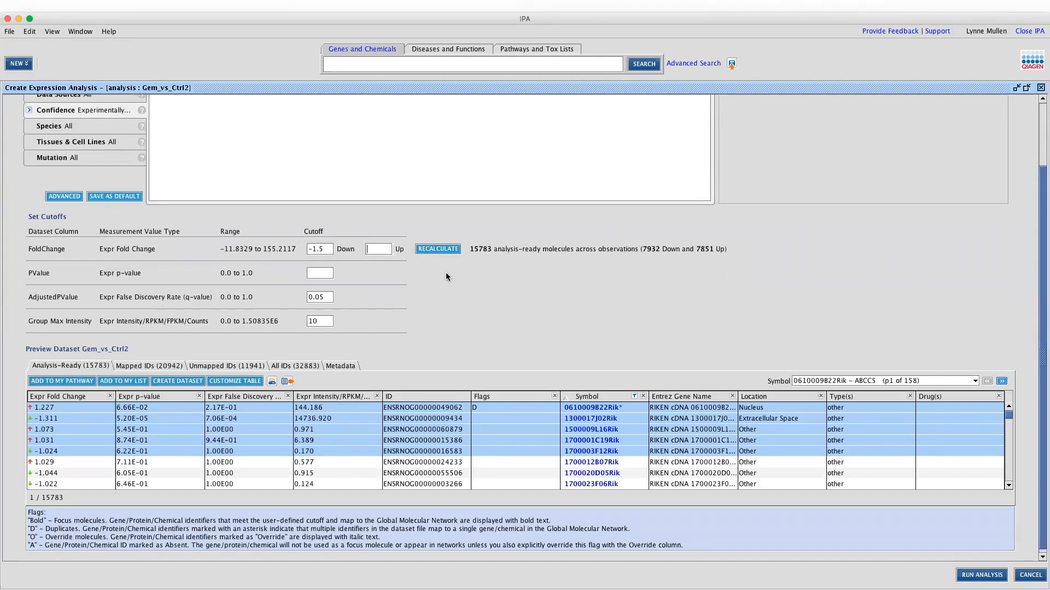
key("BackSpace")
type("1.5")
left_click(445, 249)
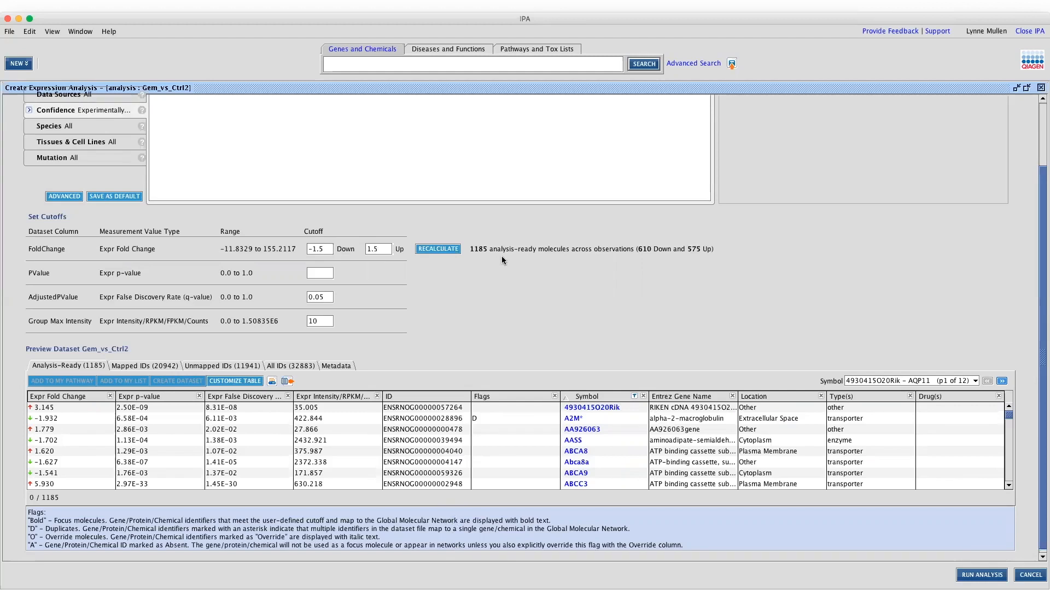
left_click(984, 575)
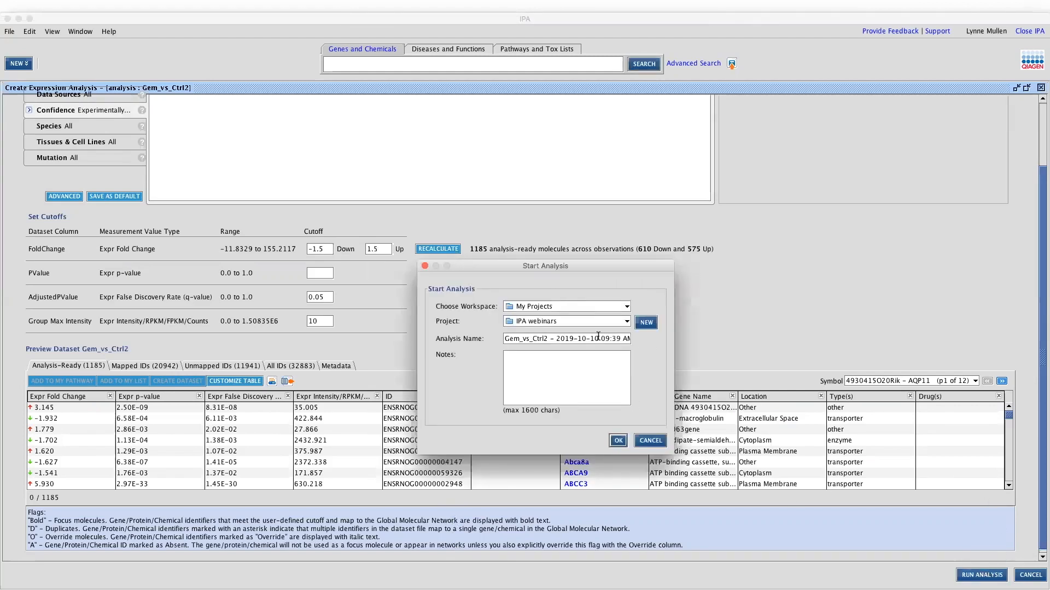
Name the analysis 'Gem_vs_Ctrl2 FC 1.5 FDR 0.05 RPKM 10', dropping the date, and submit it
left_click(550, 339)
type("FC 1.5 FDR 0.05 -")
key("Delete")
key("Delete")
key("Delete")
key("Delete")
key("Delete")
key("Delete")
key("Delete")
key("Delete")
key("Delete")
key("Delete")
key("Delete")
key("Delete")
type("RPKM 10")
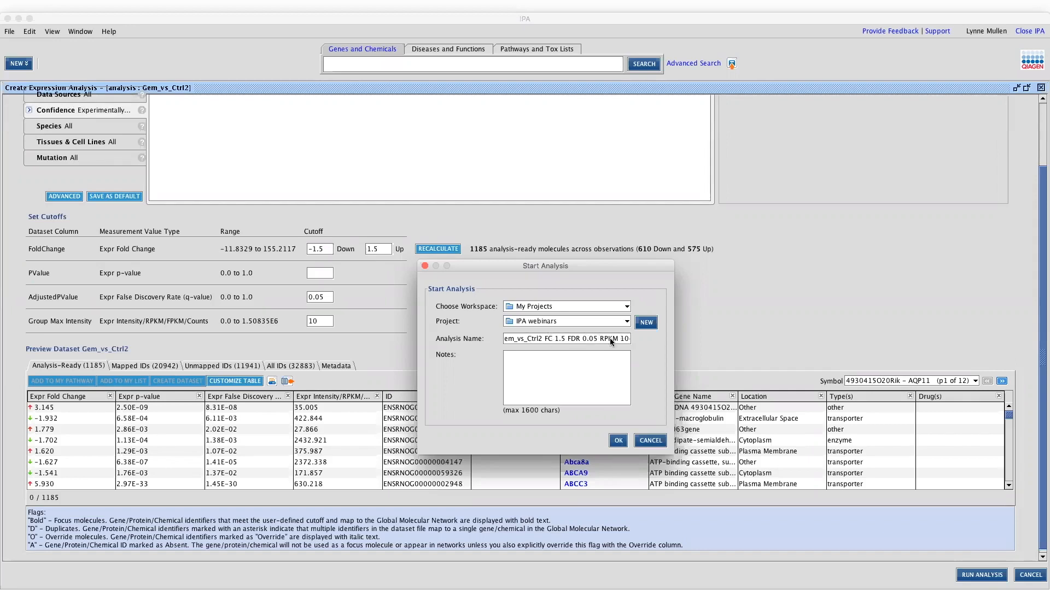
left_click(618, 441)
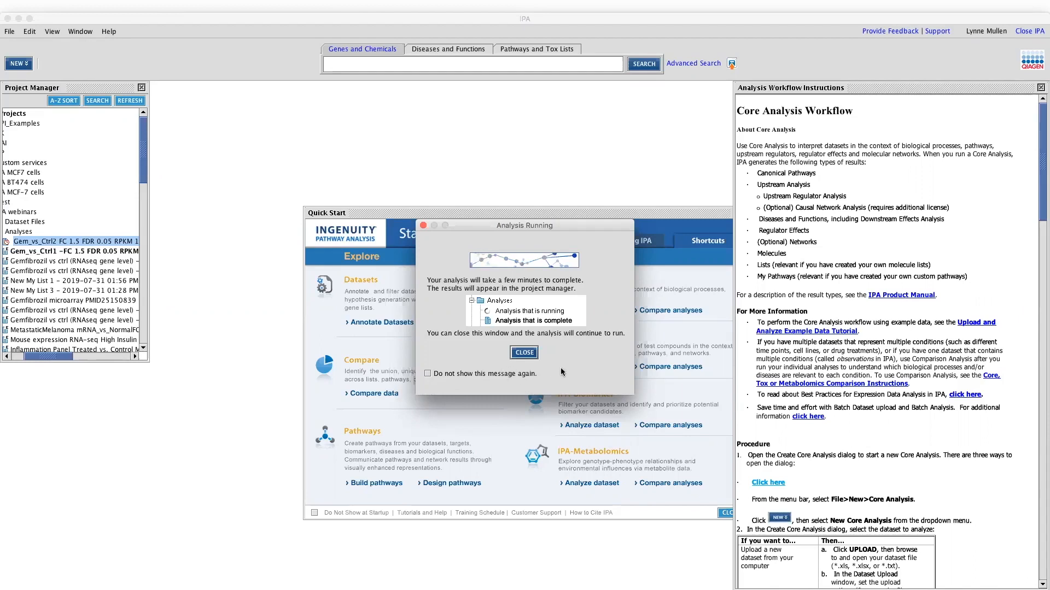
Dismiss the Analysis Running notice and switch to PowerPoint's best-practices summary slide
left_click(524, 353)
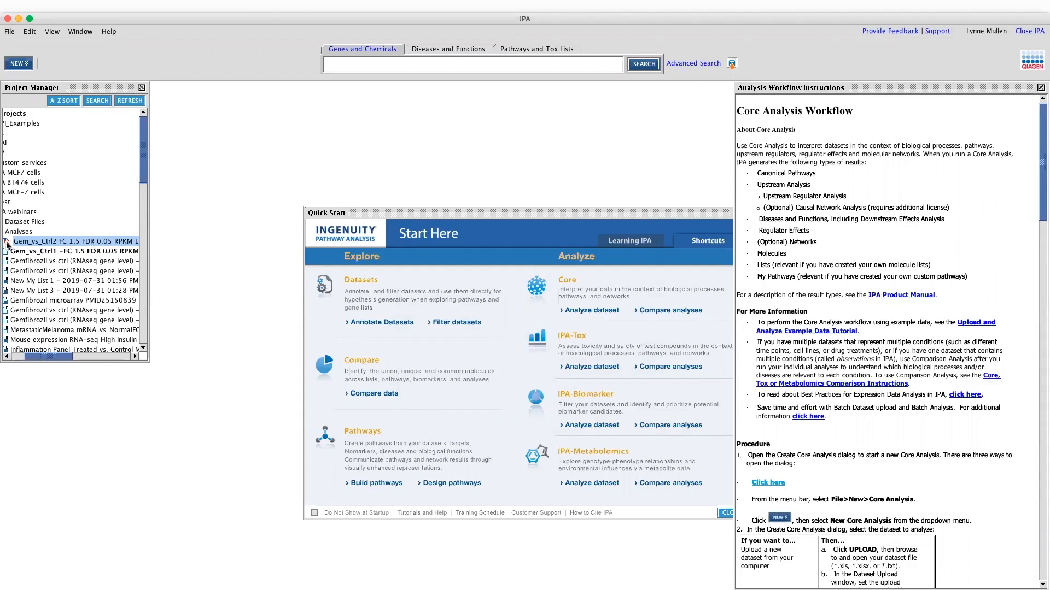
left_click_drag(33, 356, 17, 358)
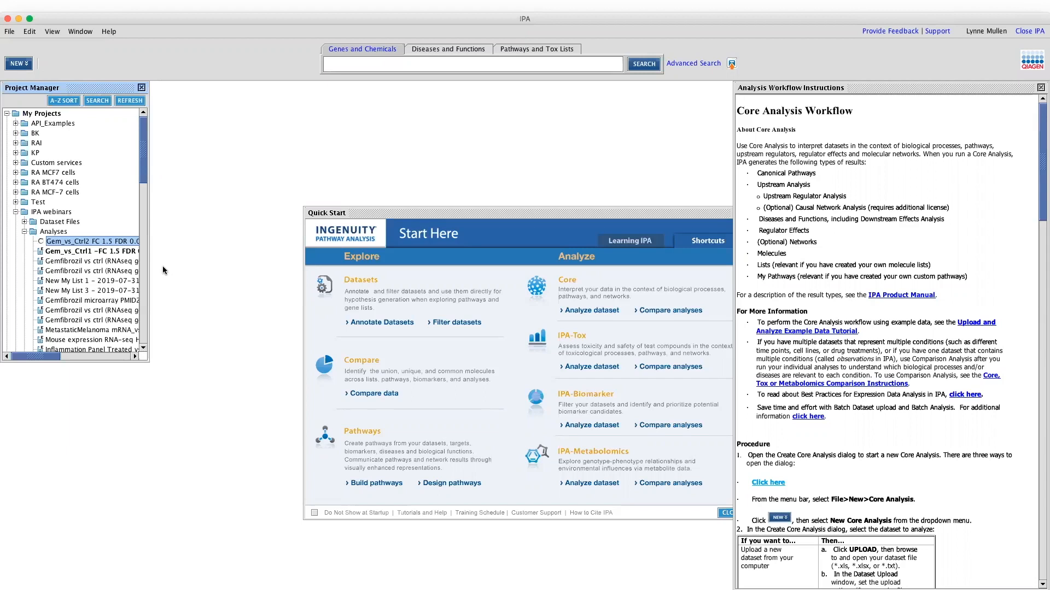
key("super+Tab")
key("Left")
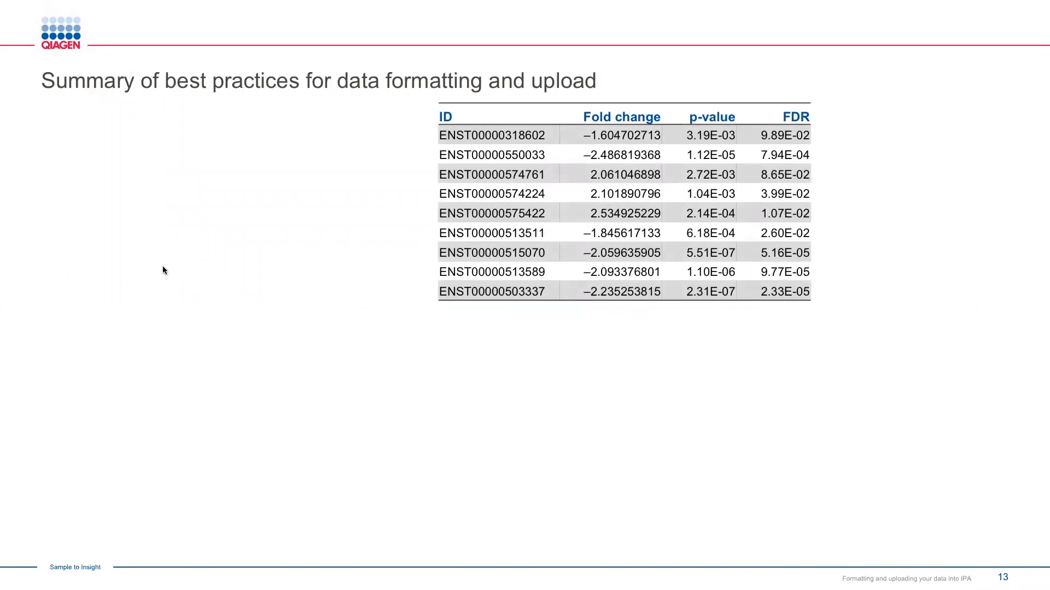
Reveal the dataset formatting bullets: IDs leftmost, one header row, no empty rows, up to 20 observations
key("Right")
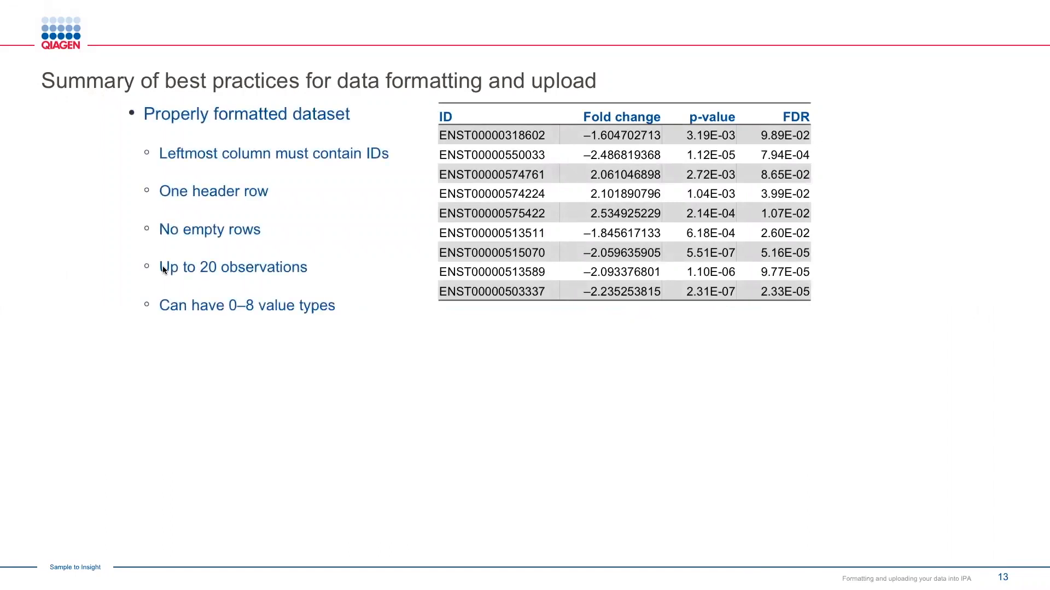